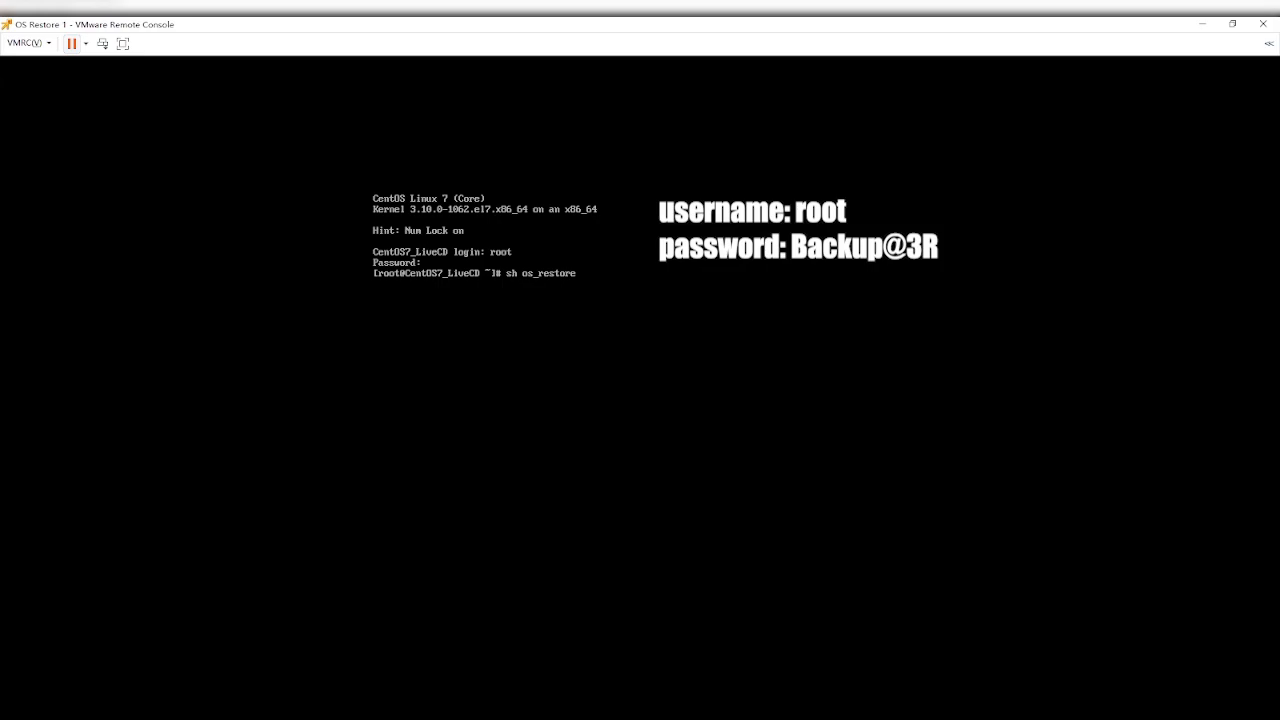
# Run os_restore, configuring ens192 with IP 172.18.26.100, netmask 255.255.192.0, gateway 172.18.0.1 and backup system IP 172.18.26.25.
pyautogui.press('Return')
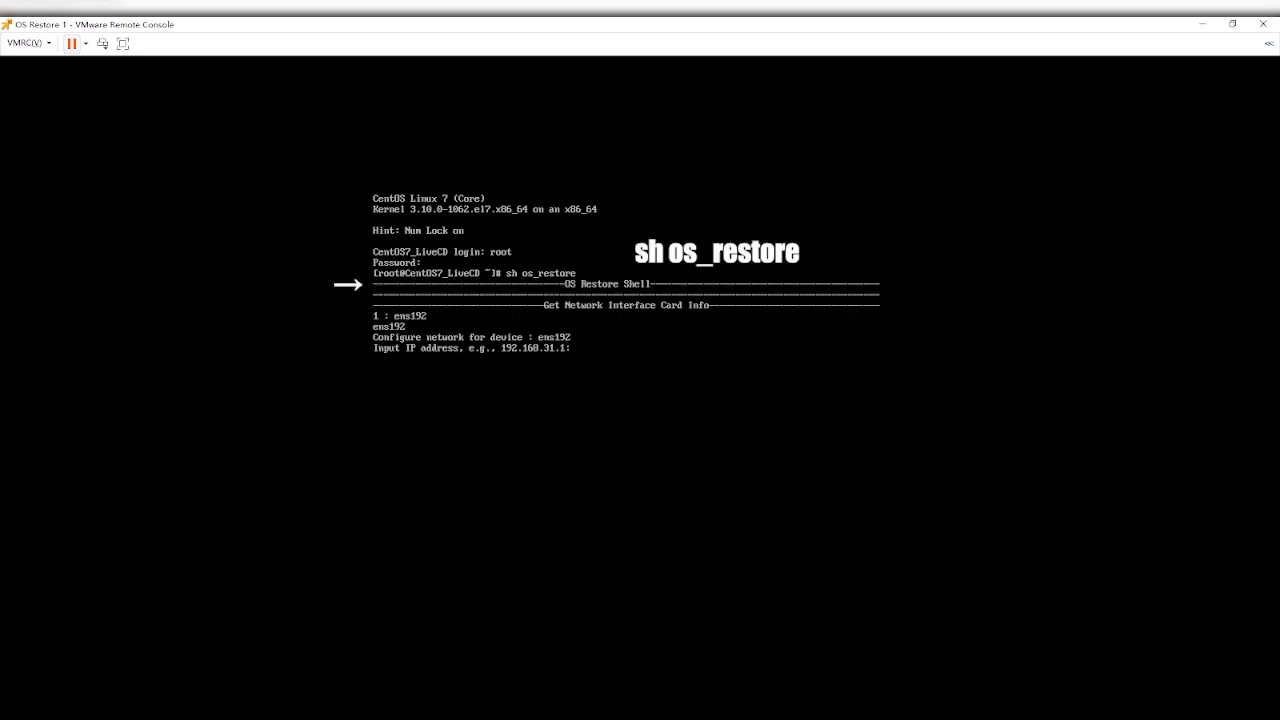
pyautogui.write('172.18.26.100')
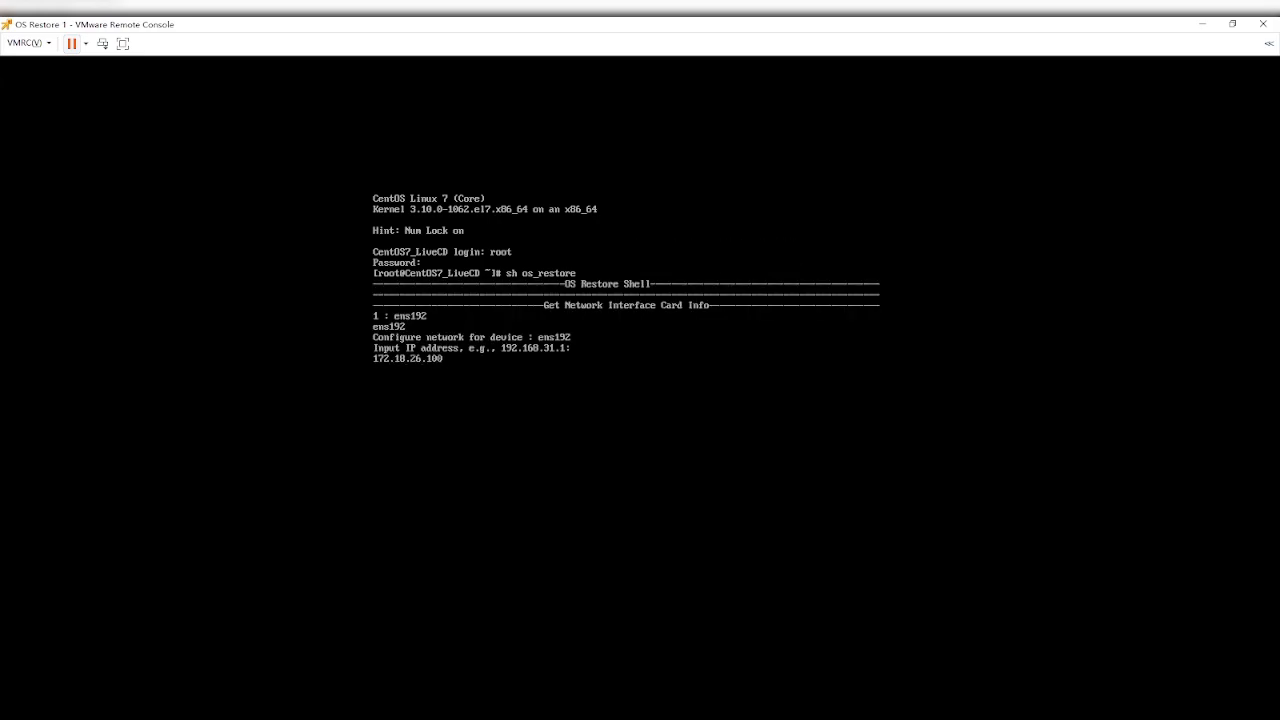
pyautogui.press('Return')
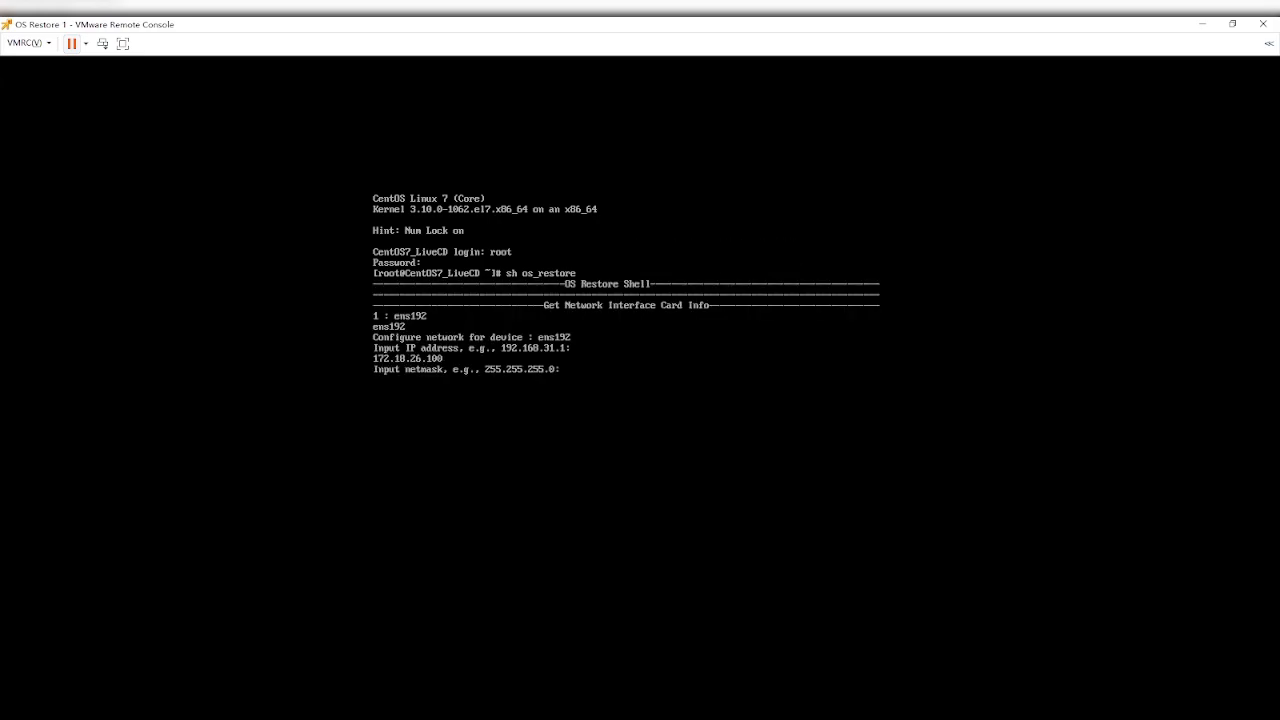
pyautogui.write('255.255.192.0')
pyautogui.press('Return')
pyautogui.write('172.18.0.1')
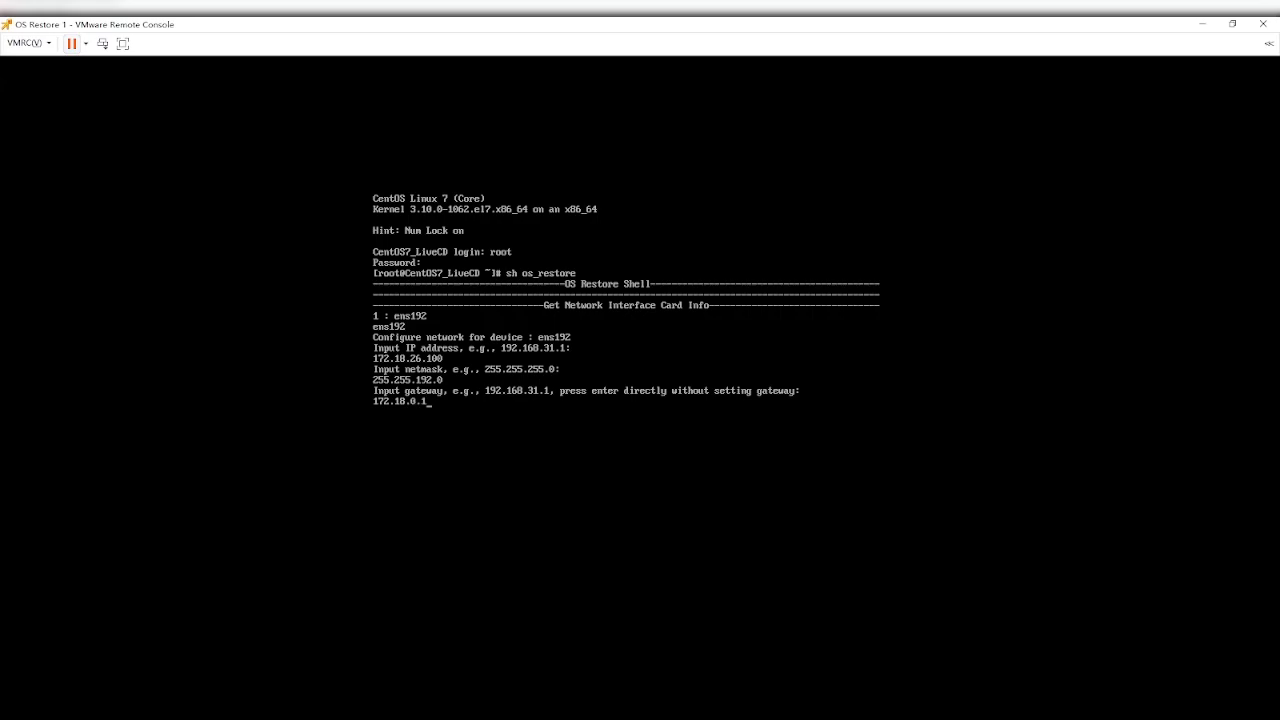
pyautogui.press('Return')
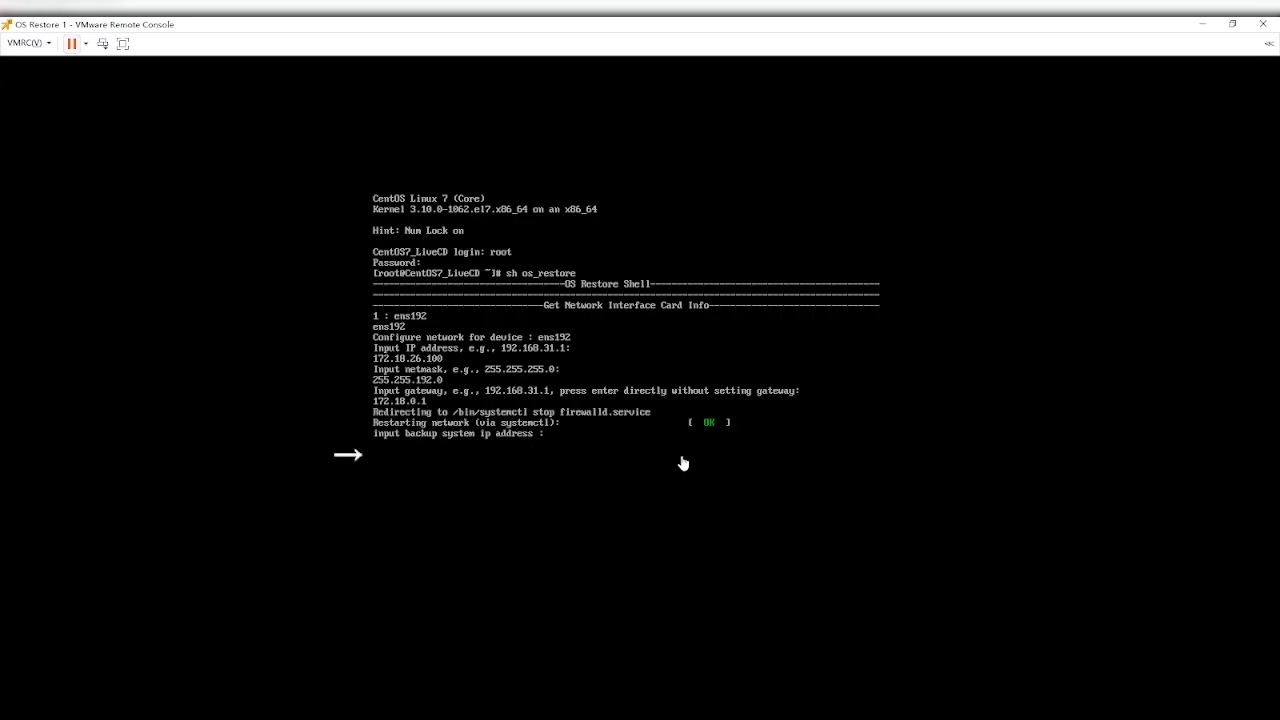
pyautogui.write('172.18.26.25')
pyautogui.press('Return')
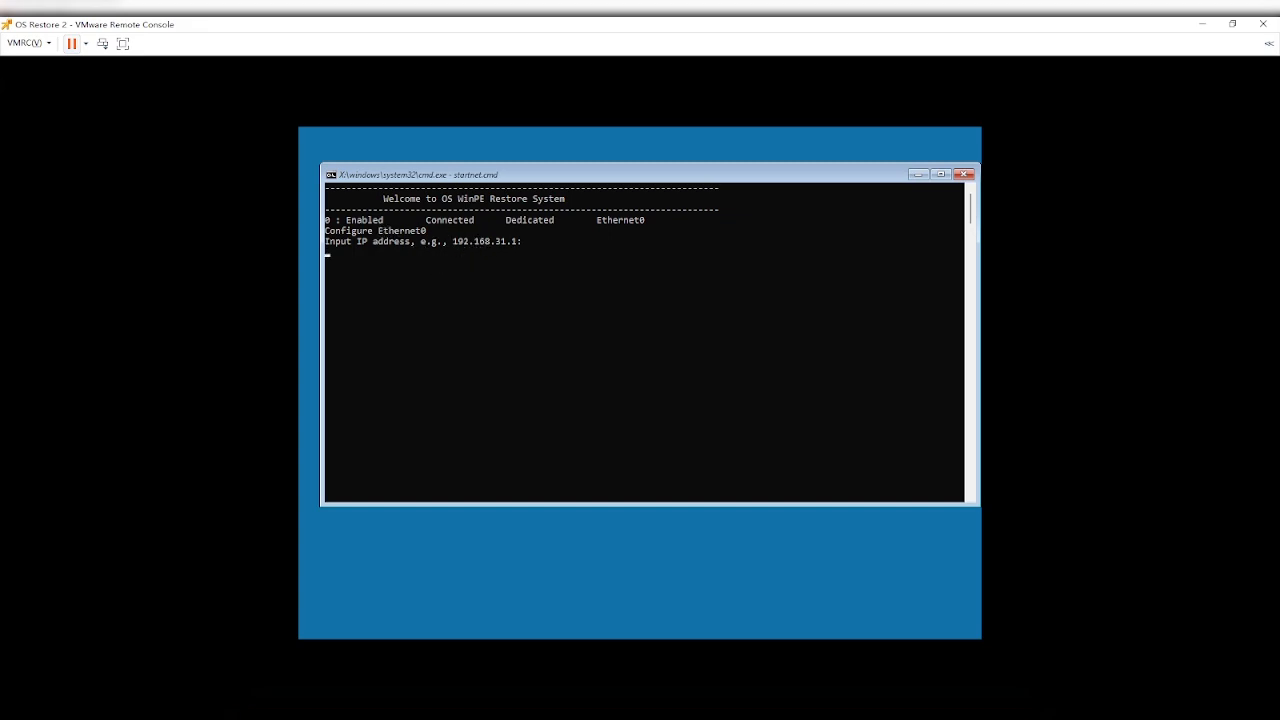
# Configure Ethernet0 in the WinPE restore console with IP 172.18.26.101, netmask 255.255.192.0, gateway 172.18.0.1 and backup system IP 172.18.26.25.
pyautogui.write('172.18.26.101')
pyautogui.press('Return')
pyautogui.write('255.255.192.0')
pyautogui.press('Return')
pyautogui.write('172.18.0.1')
pyautogui.press('Return')
pyautogui.write('172.18.26.25')
pyautogui.press('Return')
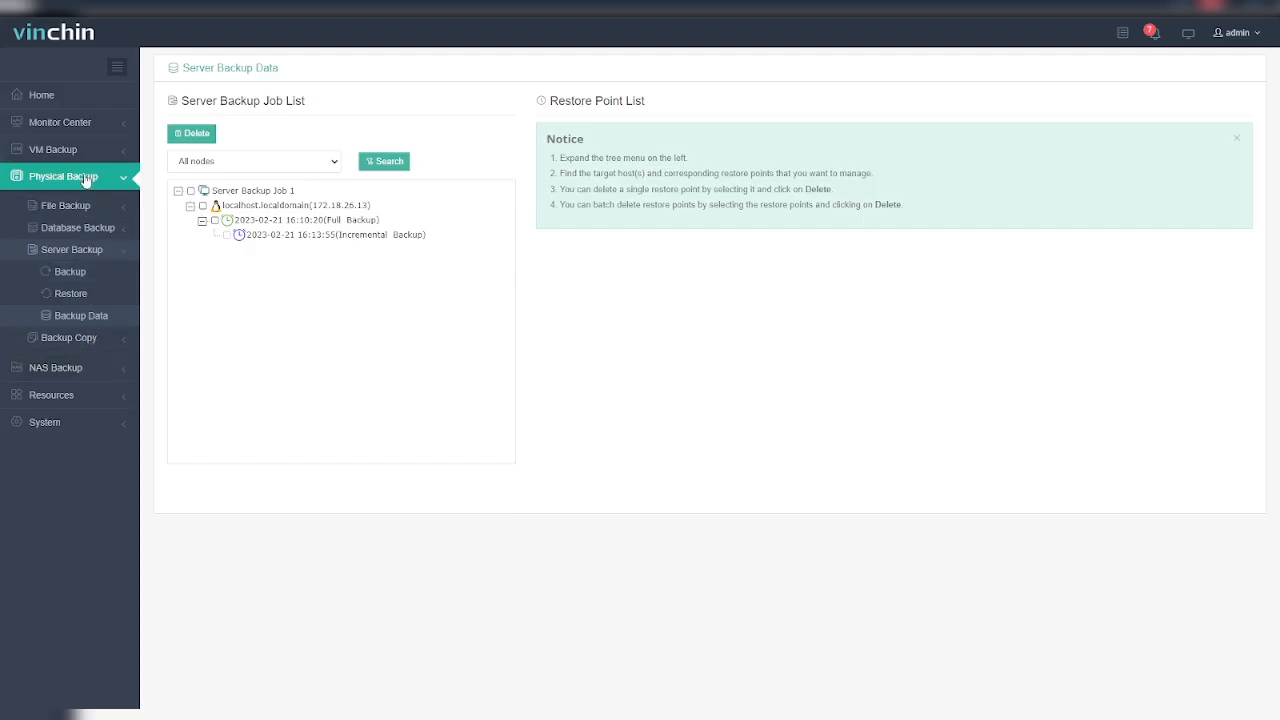
# Switch to the Vinchin web console and open the list of agents under the resources.
pyautogui.click(88, 180)
pyautogui.click(72, 234)
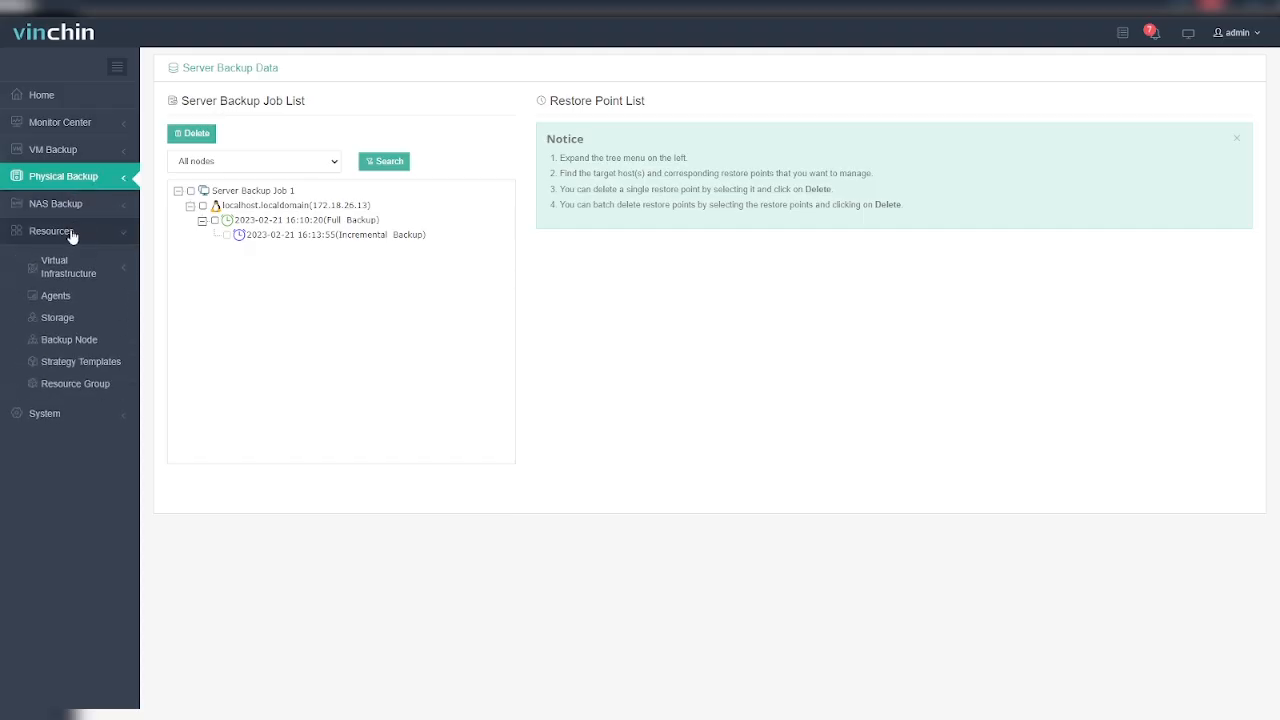
pyautogui.click(80, 298)
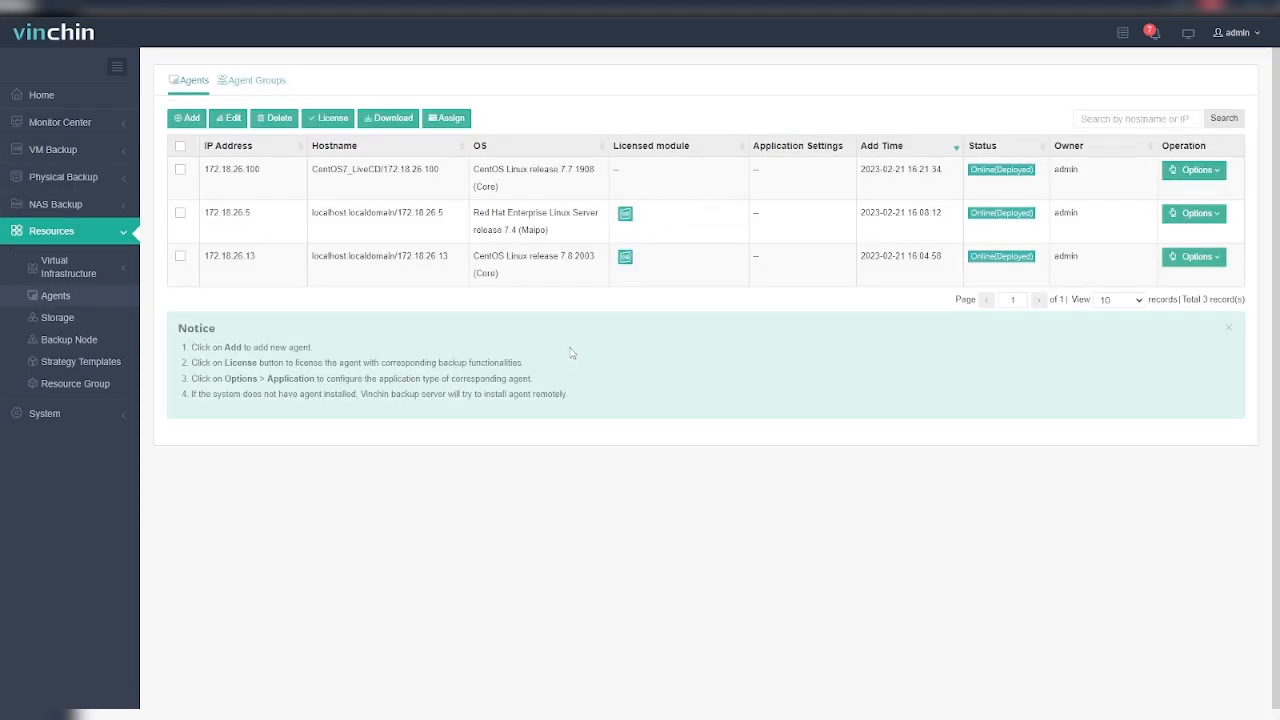
# License the CentOS7_LiveCD agent at 172.18.26.100.
pyautogui.moveTo(352, 171); pyautogui.dragTo(384, 171)
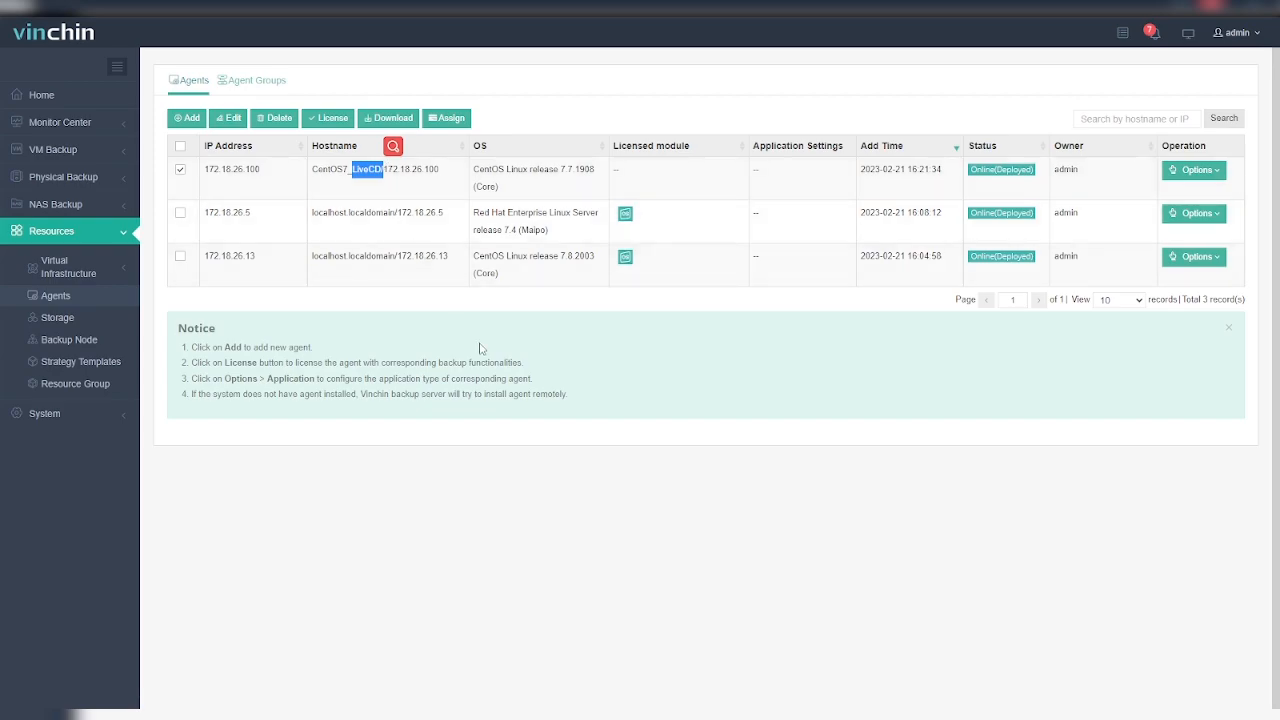
pyautogui.click(483, 349)
pyautogui.click(1200, 170)
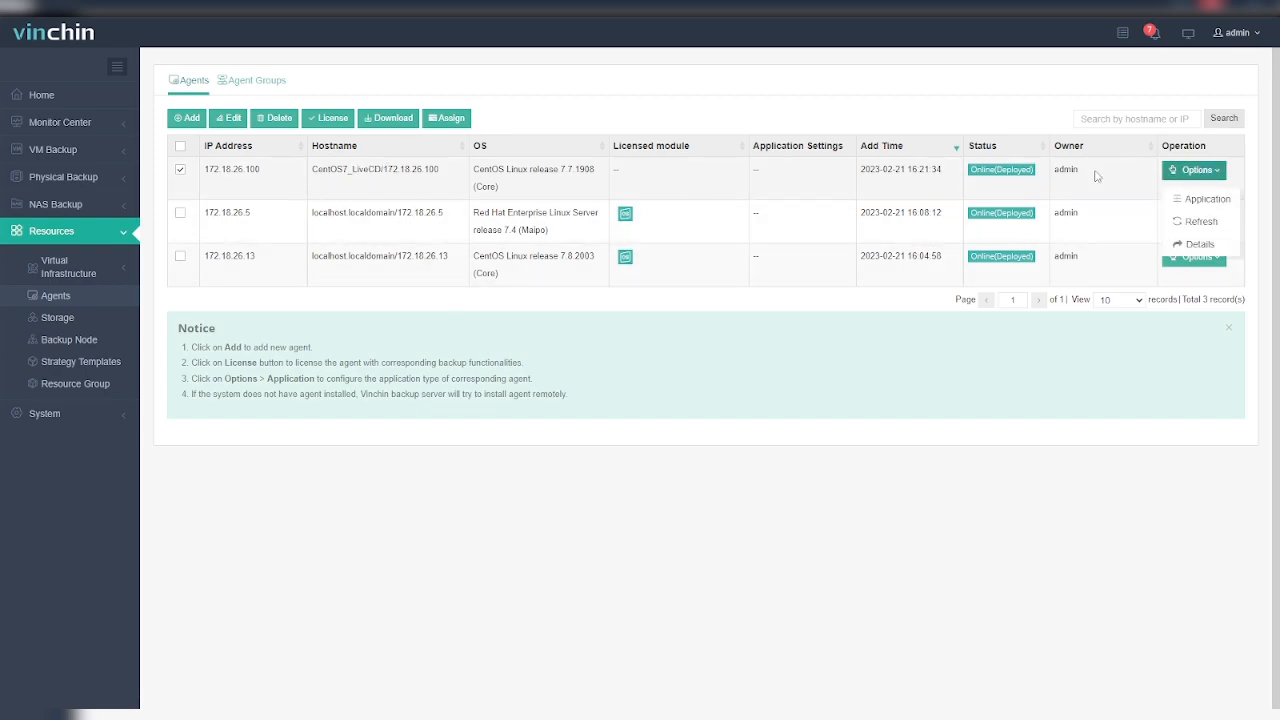
pyautogui.click(327, 119)
pyautogui.click(590, 348)
pyautogui.click(838, 563)
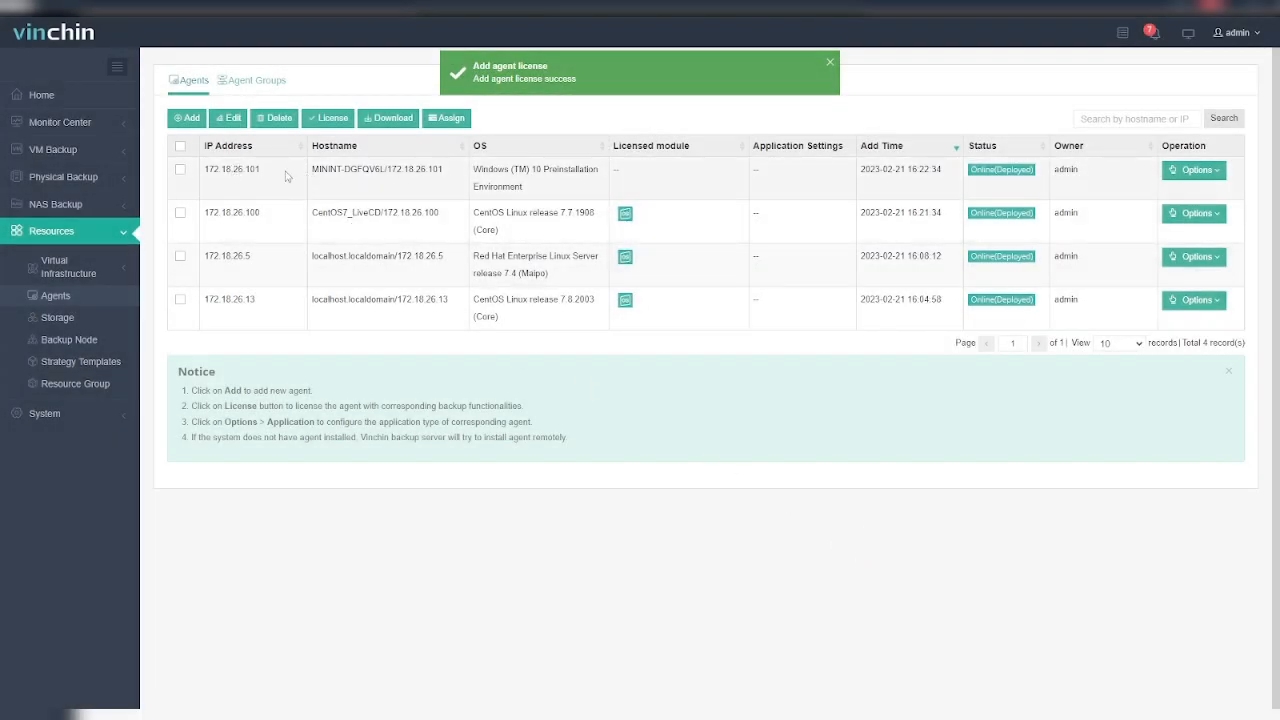
# License the Windows preinstallation agent at 172.18.26.101.
pyautogui.click(180, 169)
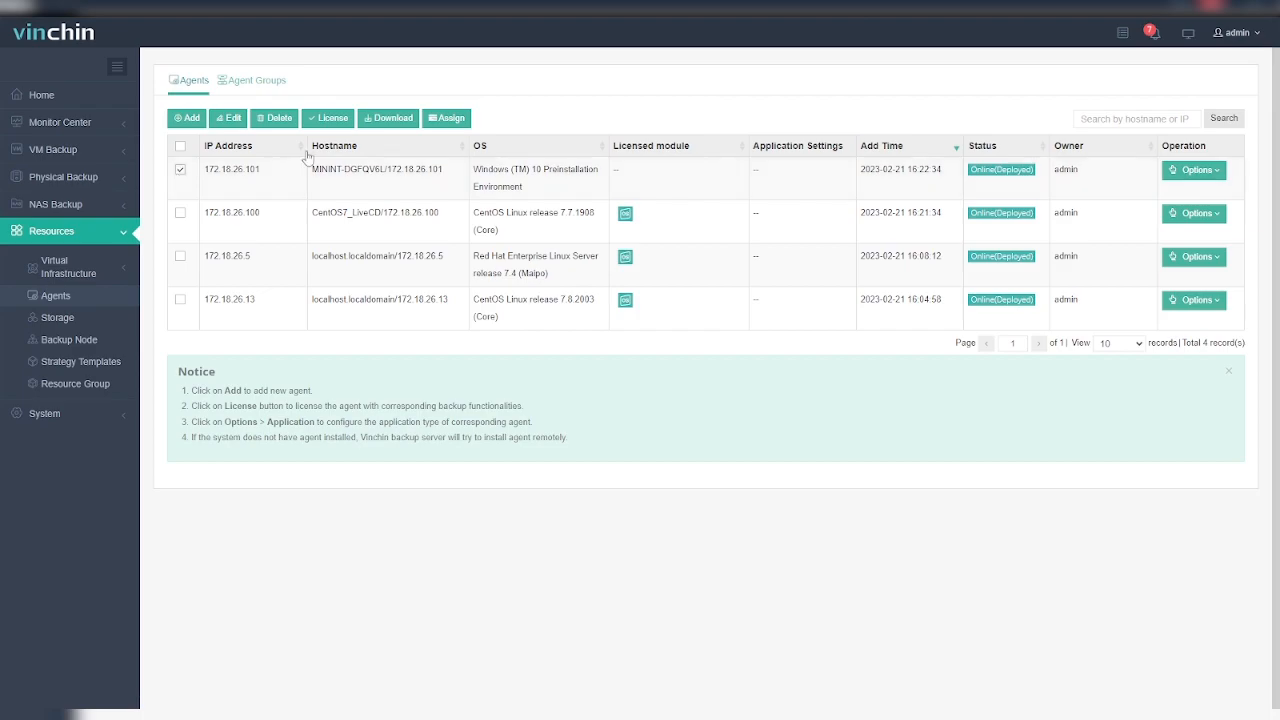
pyautogui.click(330, 118)
pyautogui.click(817, 564)
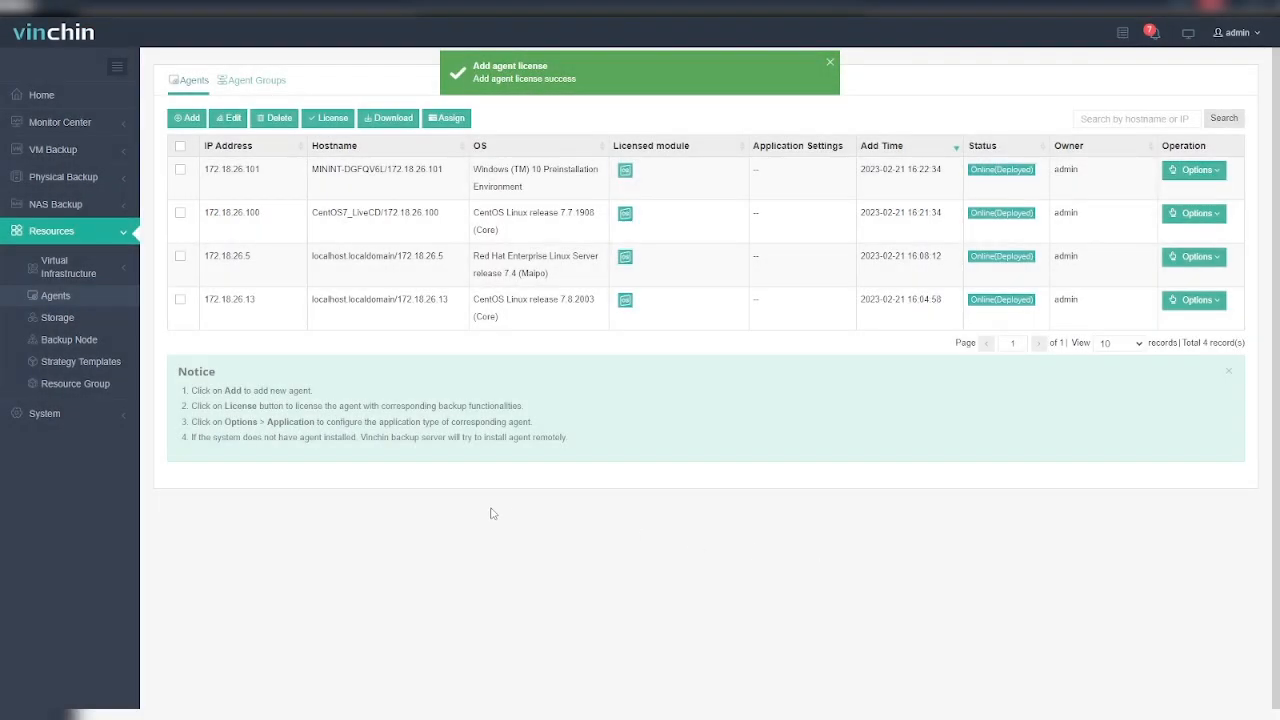
# Start a new server restore job under the physical server backup.
pyautogui.click(104, 180)
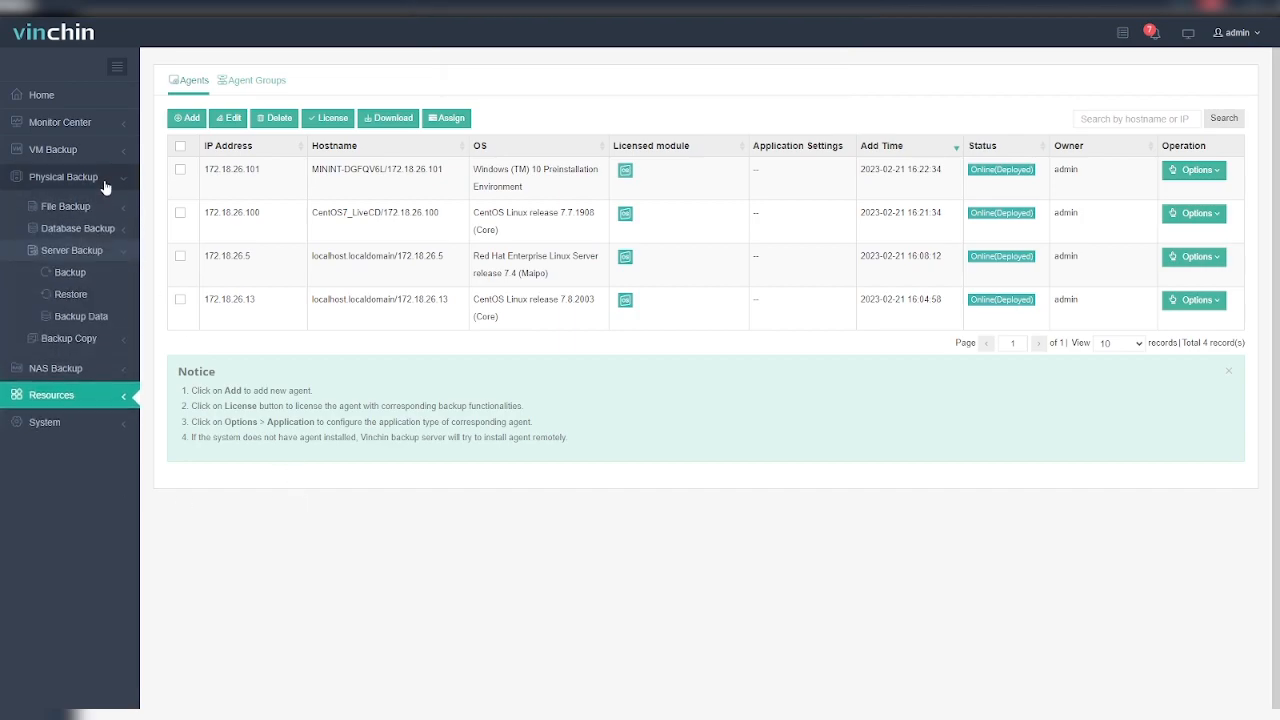
pyautogui.click(105, 254)
pyautogui.click(105, 254)
pyautogui.click(102, 294)
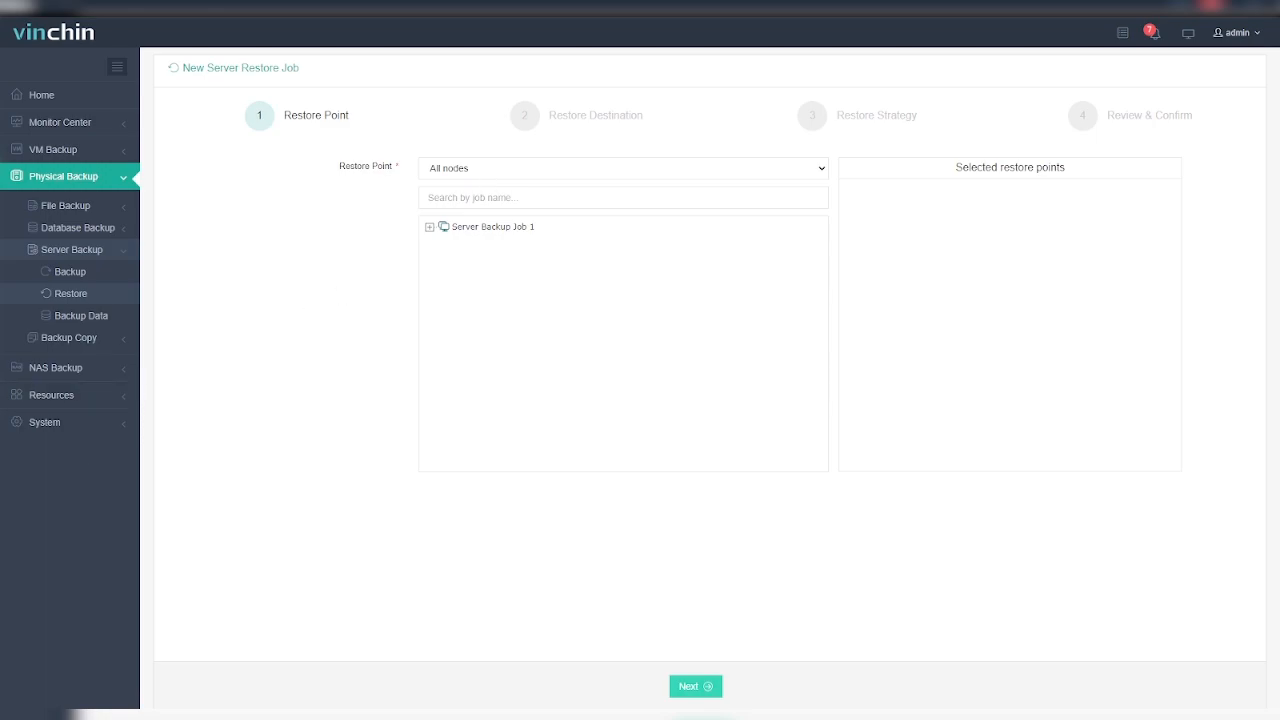
pyautogui.click(631, 169)
pyautogui.click(558, 188)
pyautogui.click(429, 227)
pyautogui.click(441, 242)
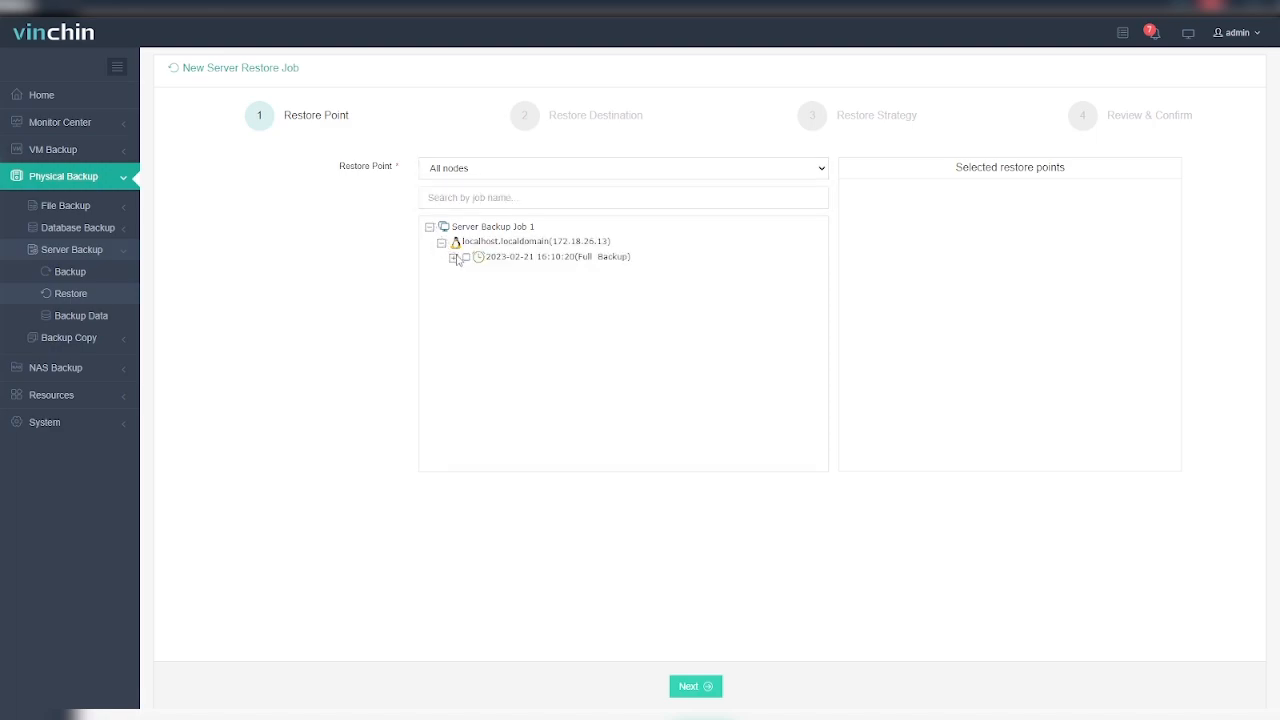
pyautogui.click(454, 258)
pyautogui.click(466, 257)
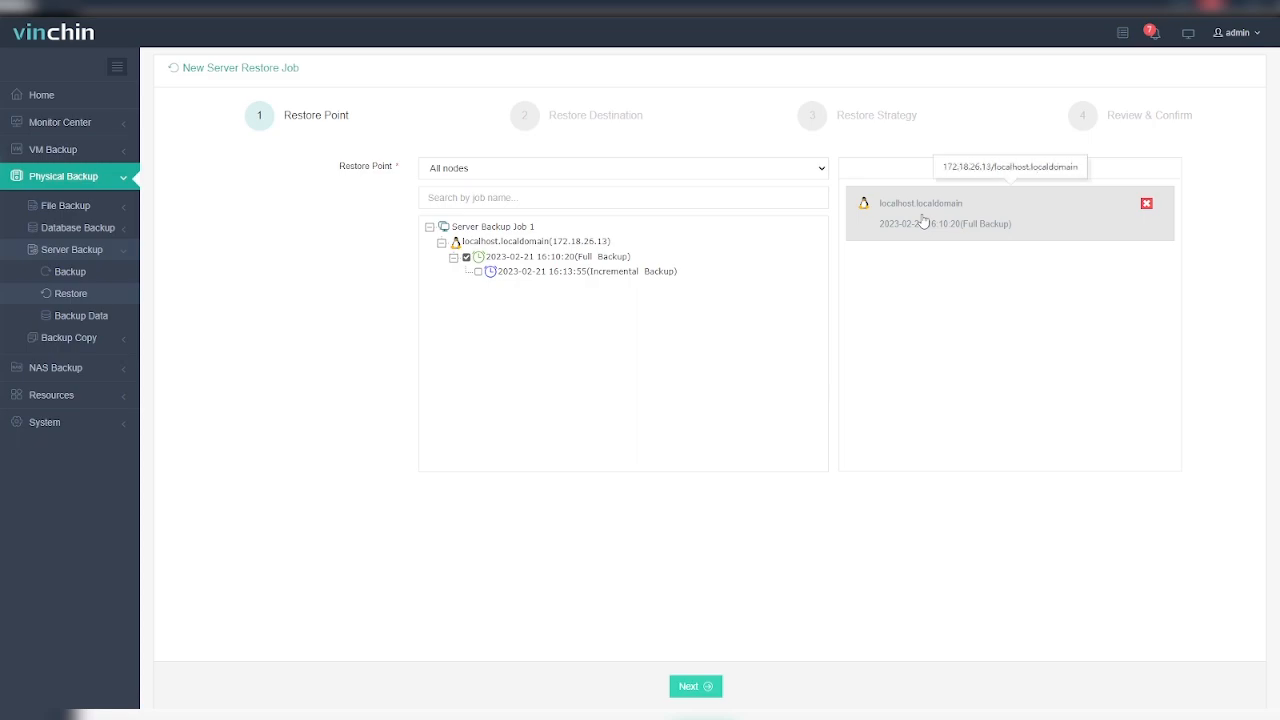
pyautogui.click(708, 686)
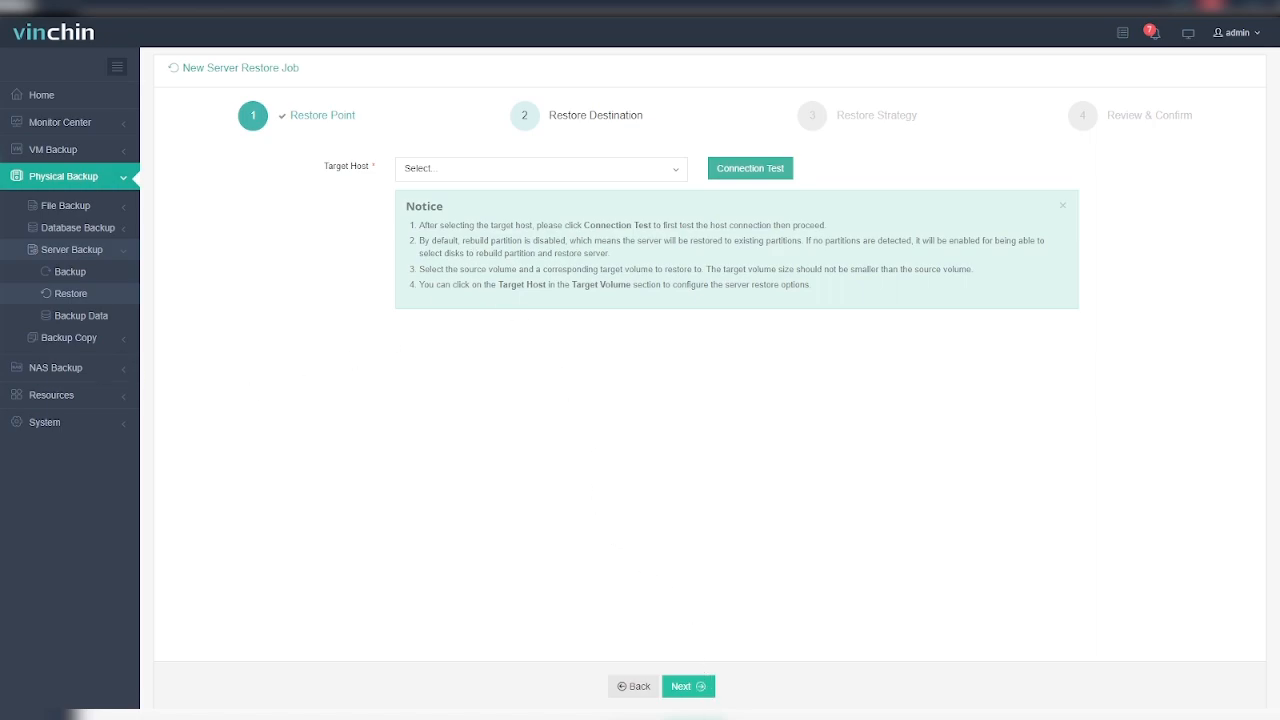
# Set the target host to CentOS7_LiveCD (172.18.26.100) and test its connection.
pyautogui.click(632, 172)
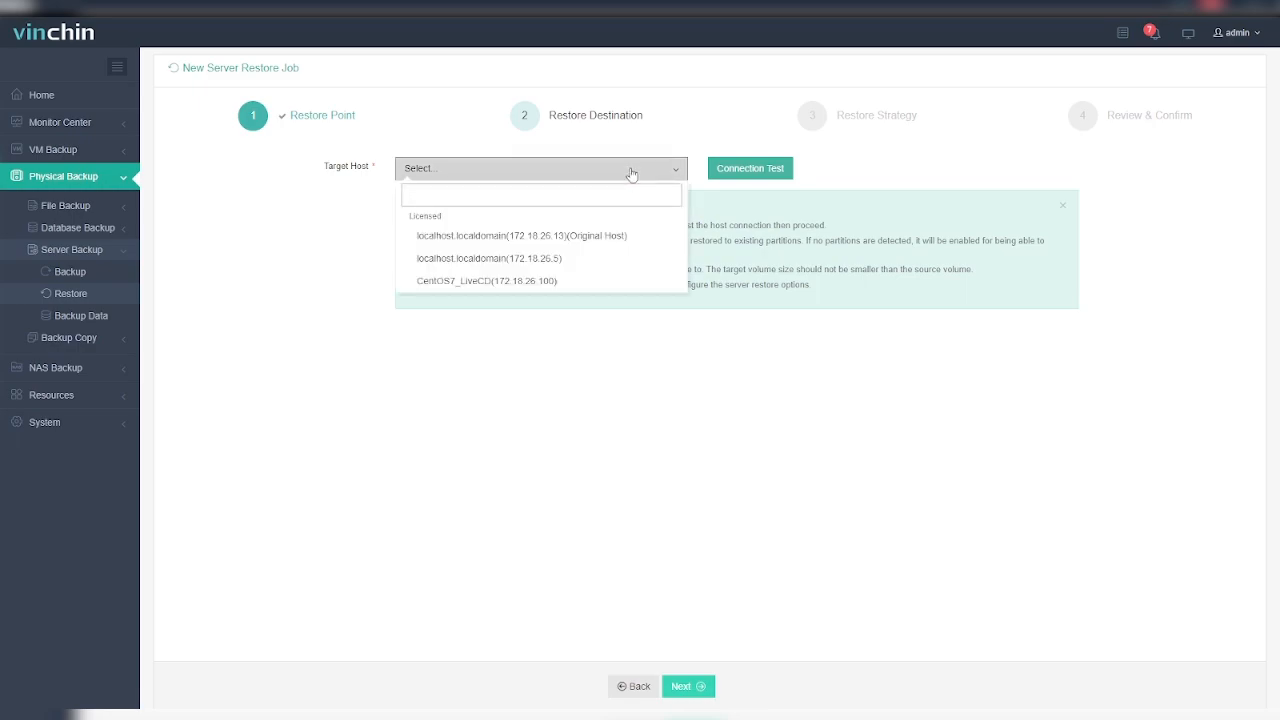
pyautogui.click(617, 284)
pyautogui.click(494, 253)
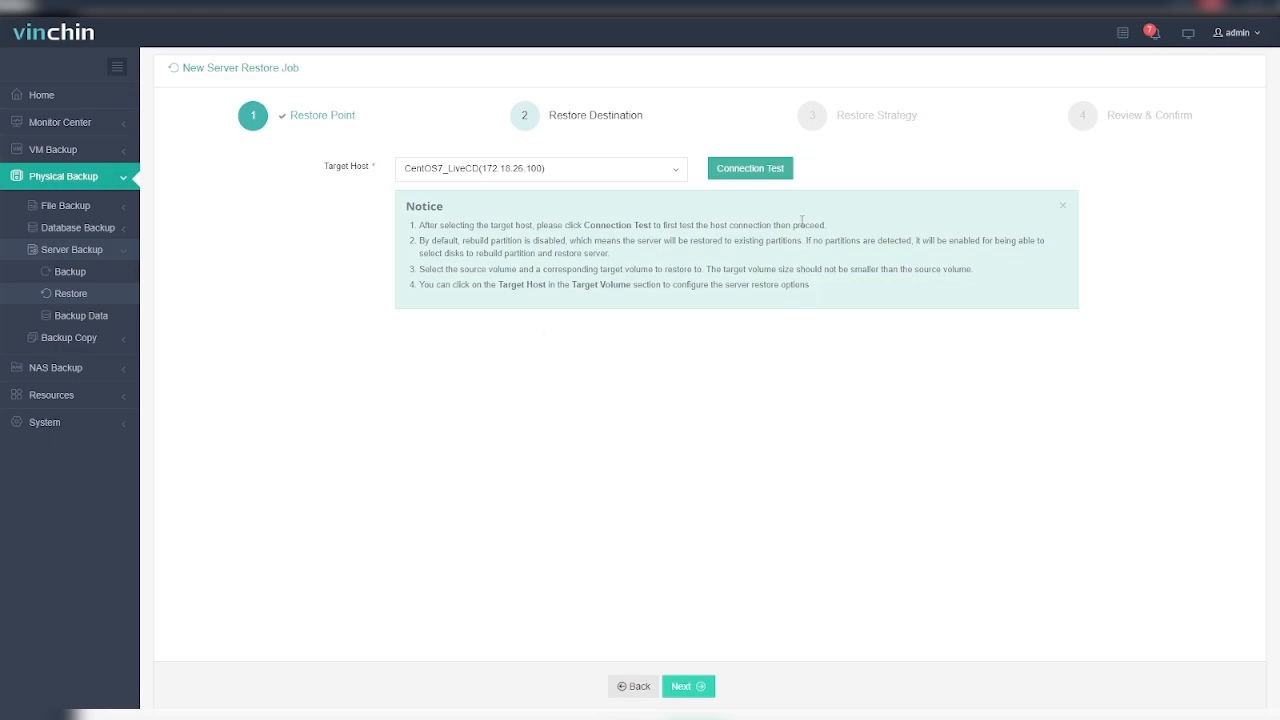
pyautogui.click(762, 170)
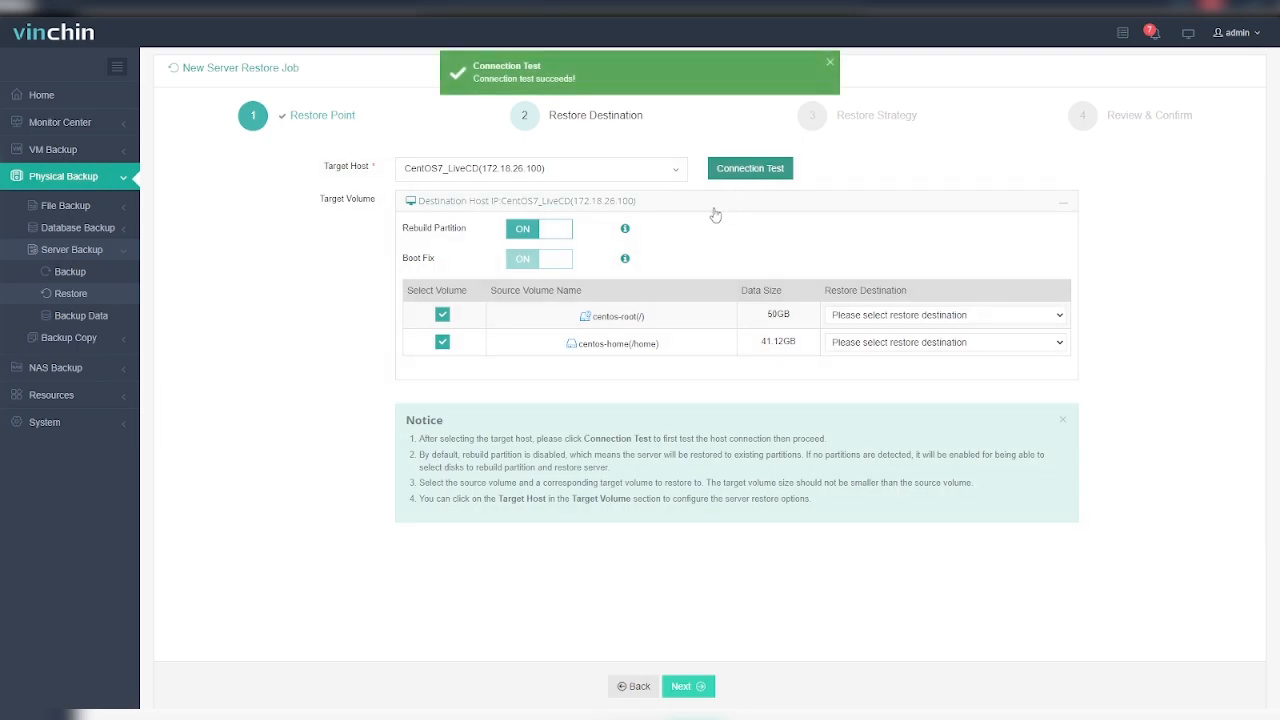
# Set the restore destination of centos-root to sda and of centos-home to sdb, and continue to the restore strategy.
pyautogui.moveTo(626, 231)
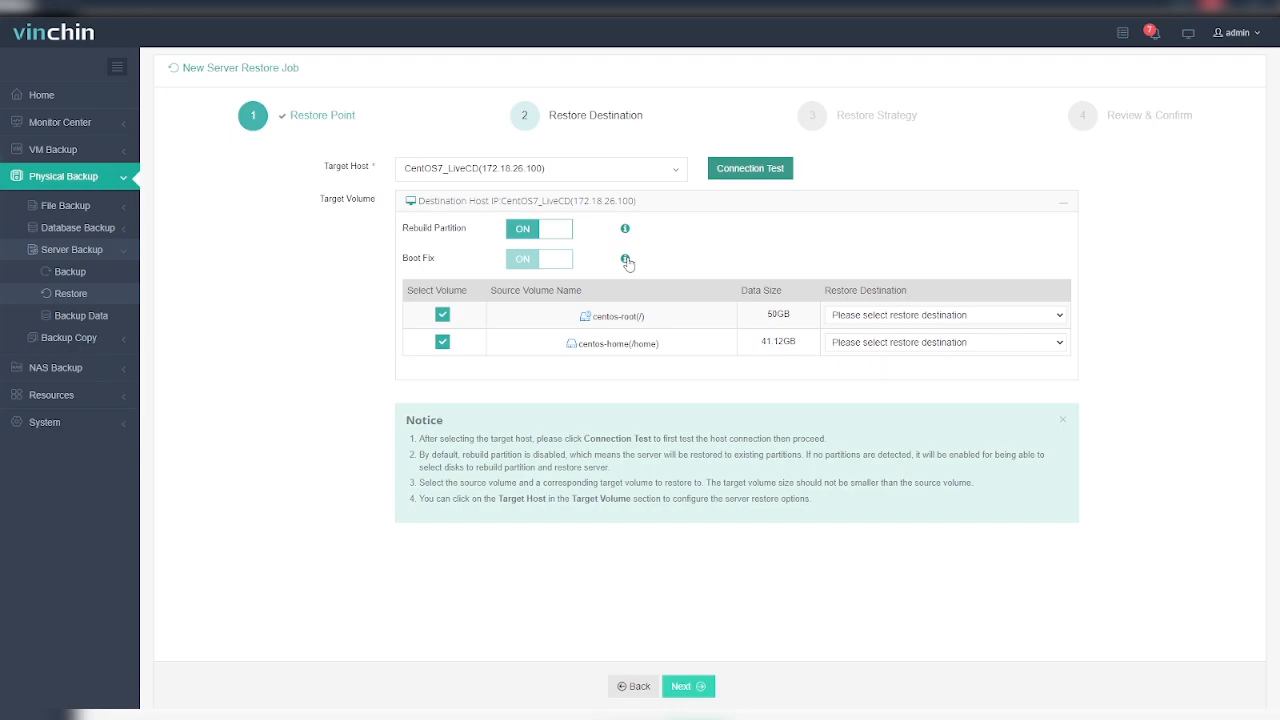
pyautogui.moveTo(627, 269)
pyautogui.click(930, 315)
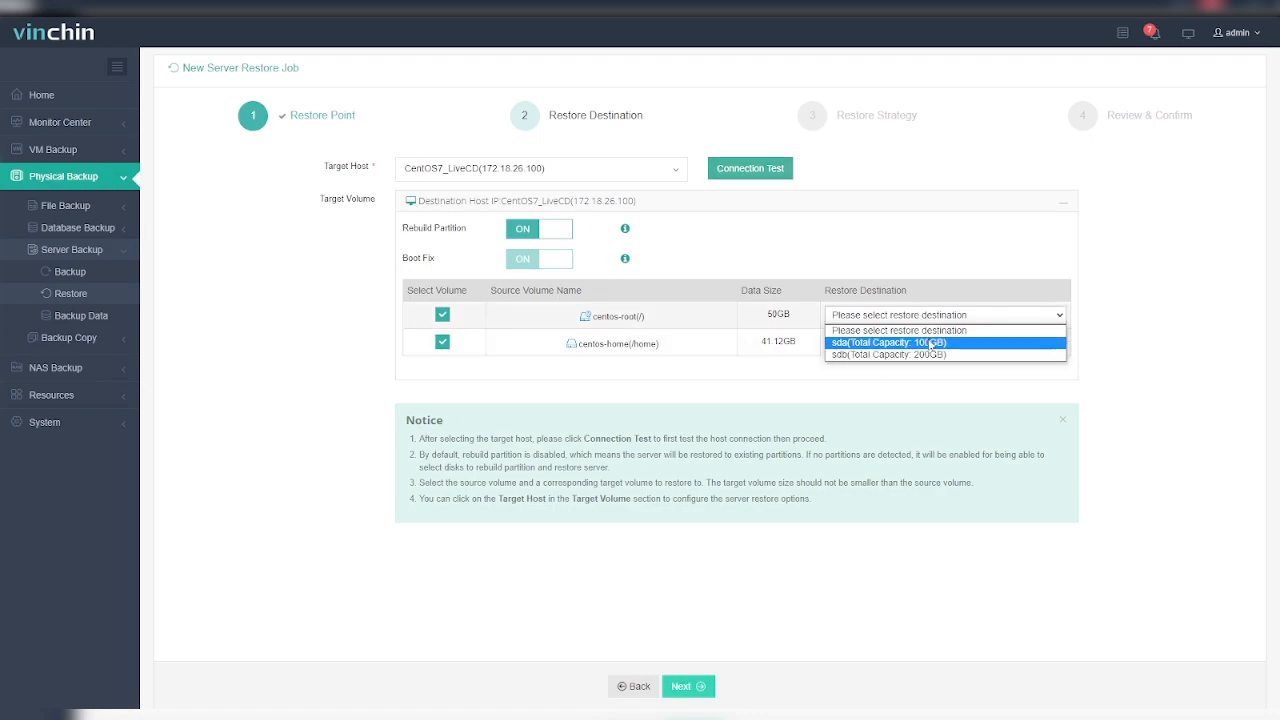
pyautogui.click(932, 343)
pyautogui.click(932, 343)
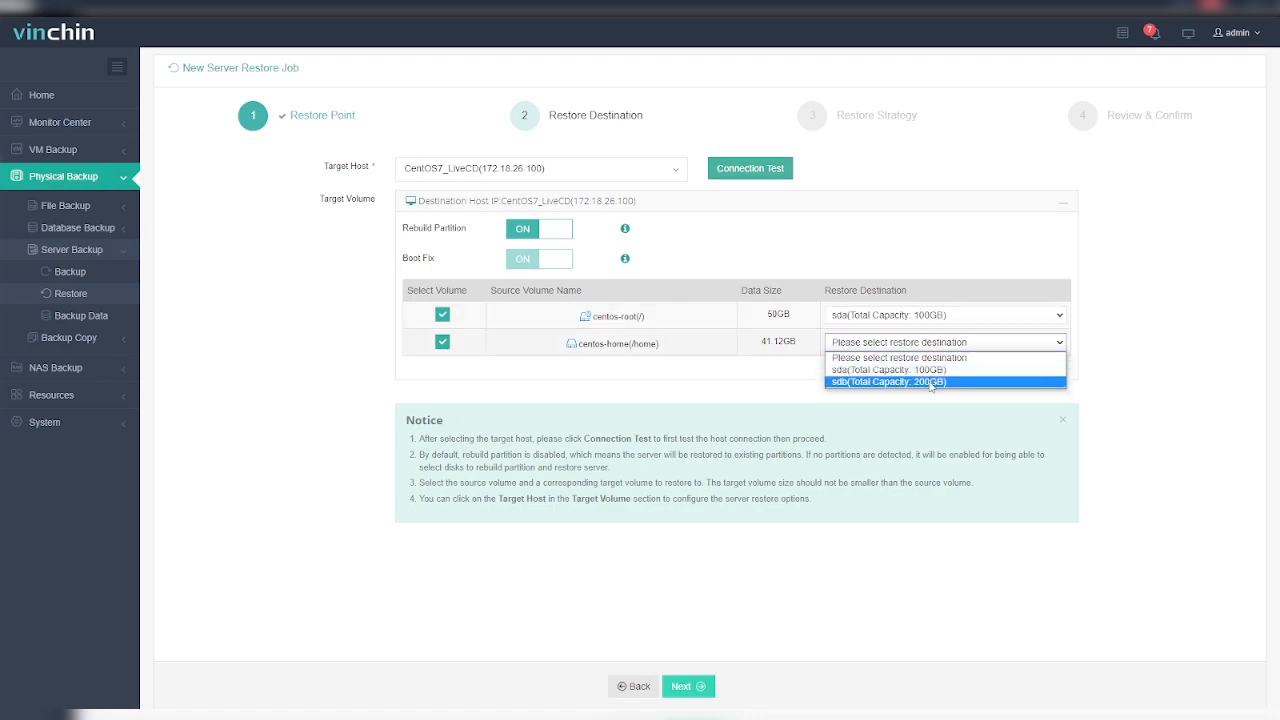
pyautogui.click(932, 382)
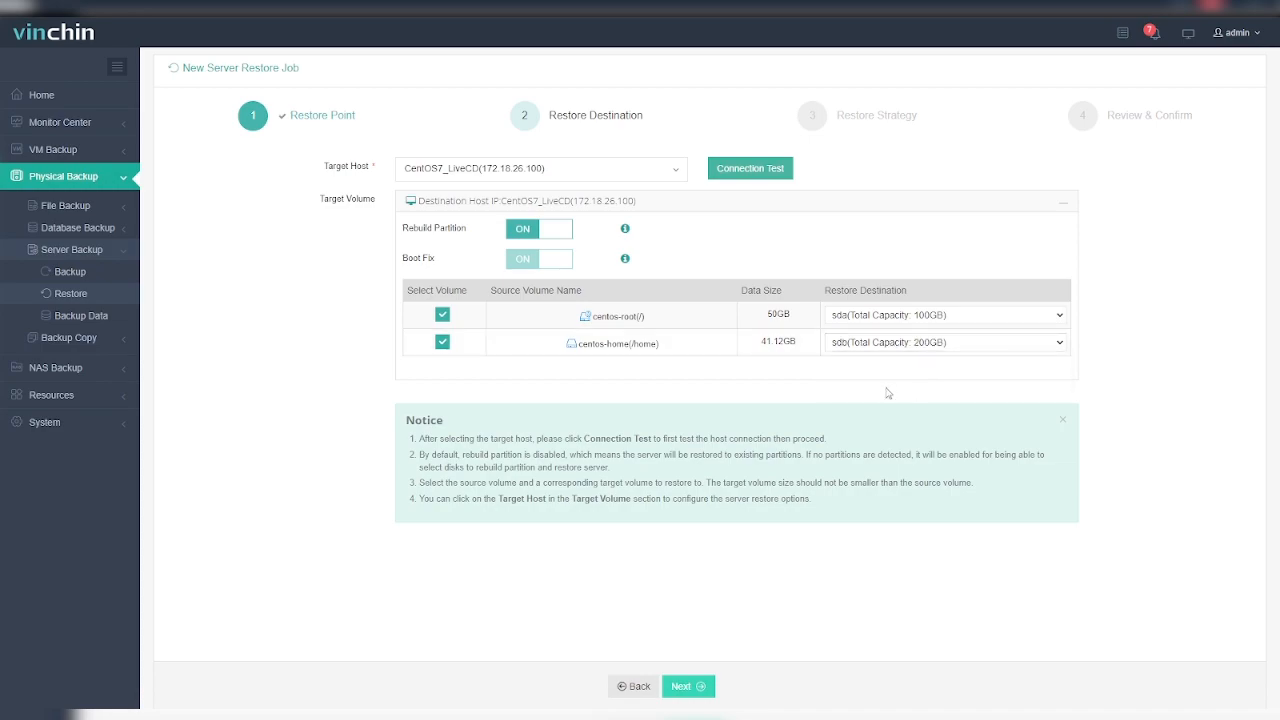
pyautogui.click(695, 686)
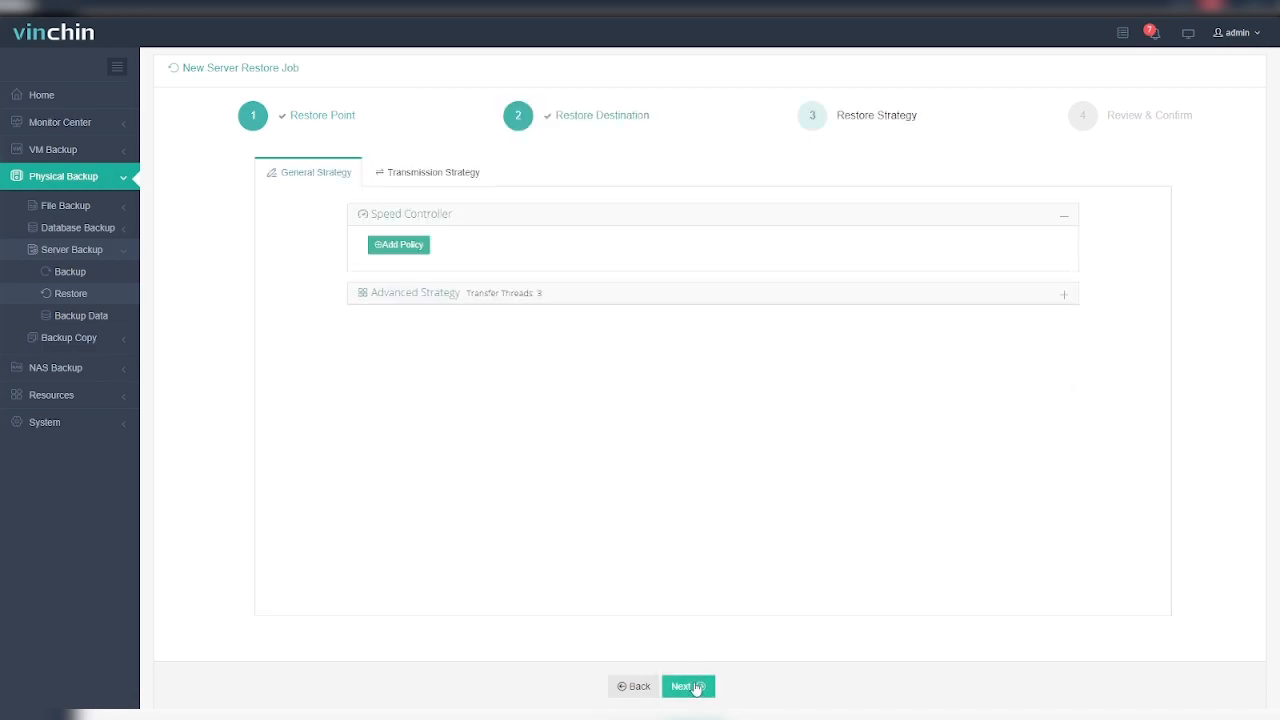
pyautogui.click(403, 256)
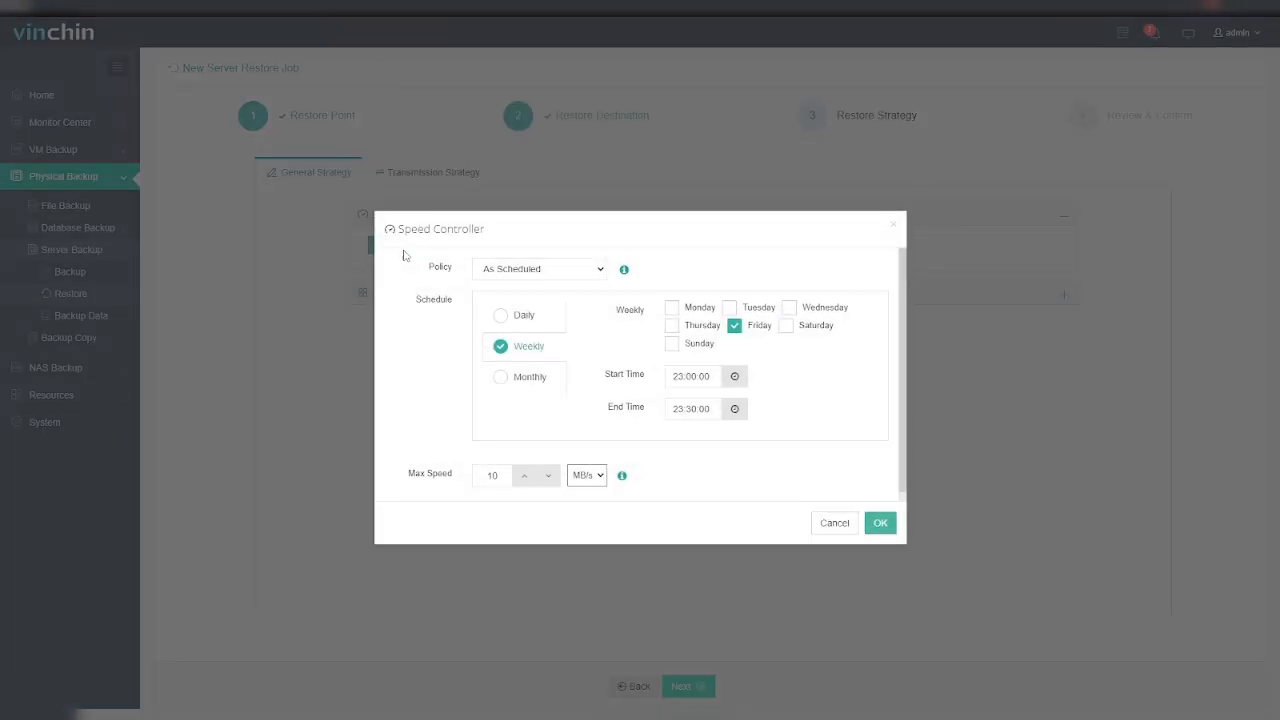
pyautogui.click(600, 477)
pyautogui.click(600, 477)
pyautogui.click(558, 274)
pyautogui.click(546, 299)
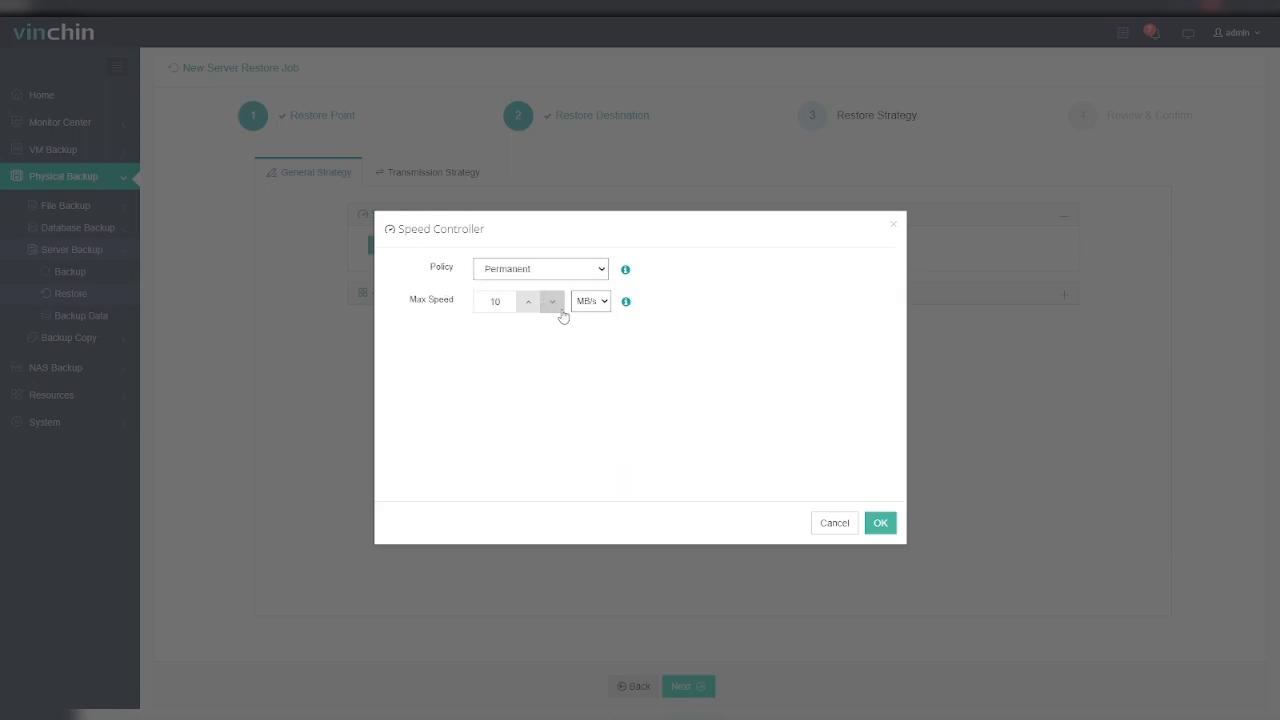
pyautogui.click(822, 522)
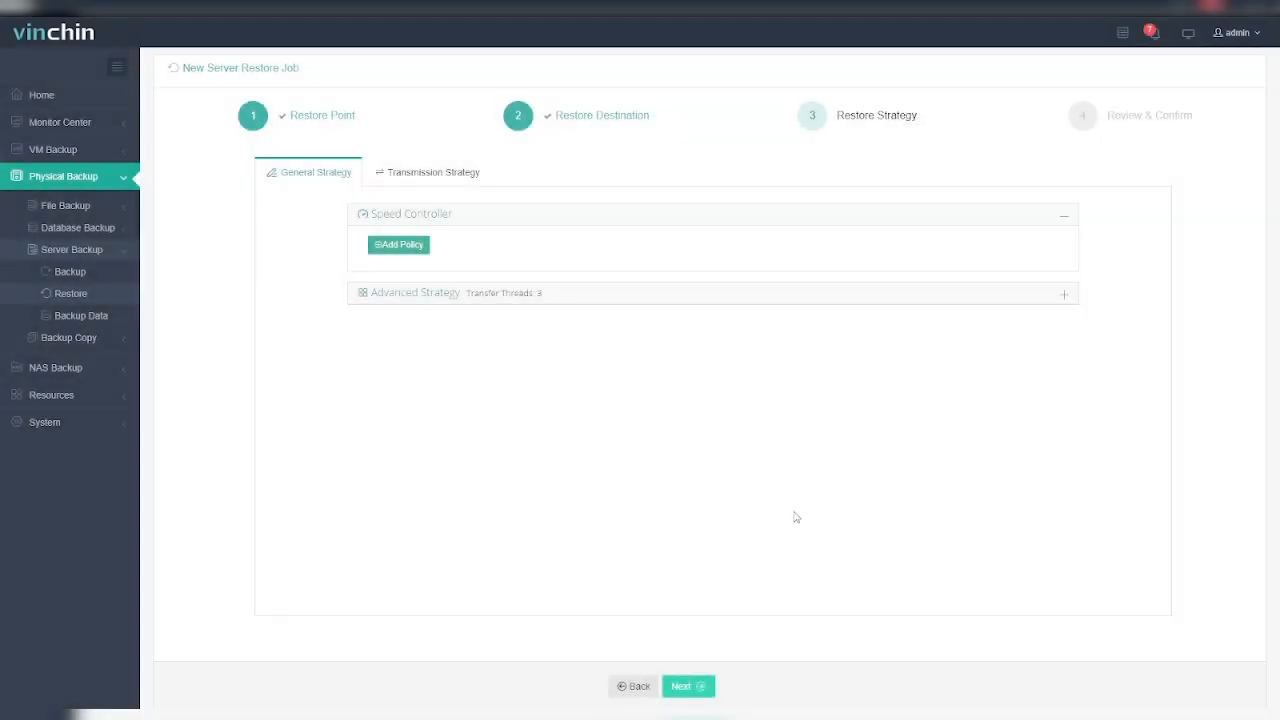
# Raise the transfer threads in the advanced strategy and set them back to 3.
pyautogui.click(444, 294)
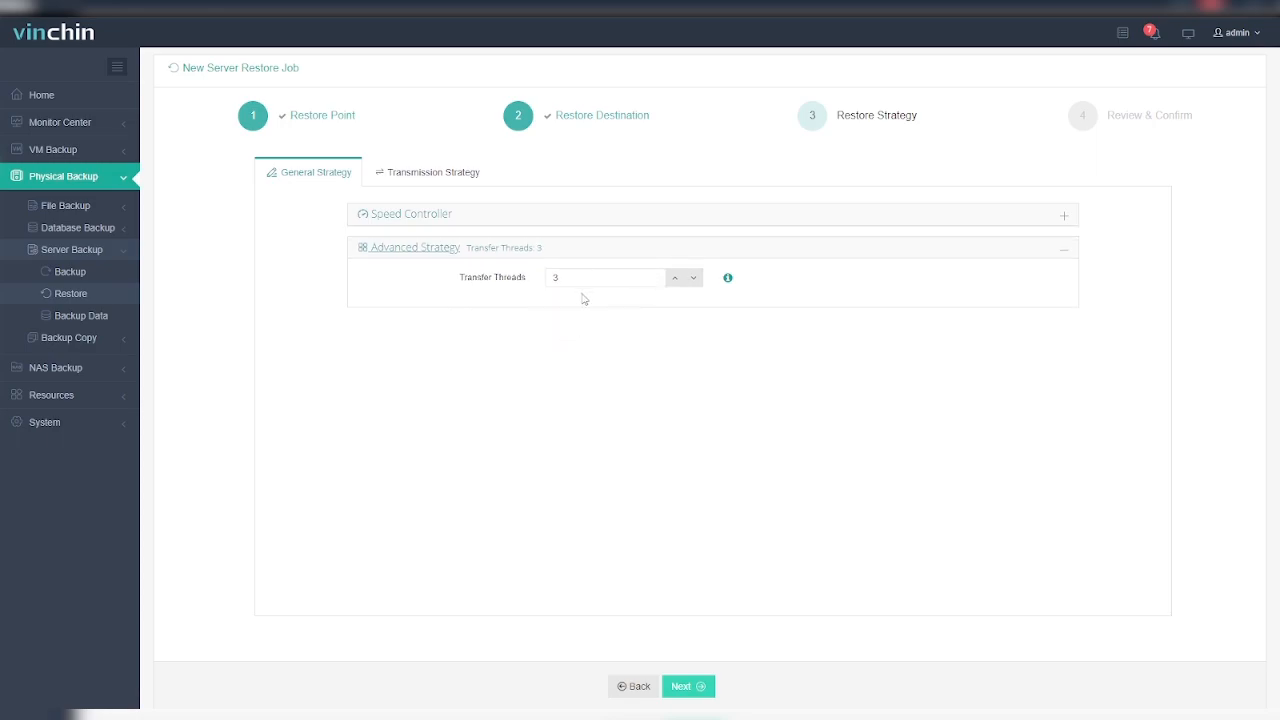
pyautogui.click(675, 279)
pyautogui.click(676, 282)
pyautogui.click(676, 282)
pyautogui.click(676, 282)
pyautogui.click(643, 279)
pyautogui.write('3')
pyautogui.moveTo(728, 283)
pyautogui.doubleClick(493, 492)
# Enable encrypted transfer, keep 172.18.26.25:22711 as the transmission network and continue to the job review.
pyautogui.click(459, 180)
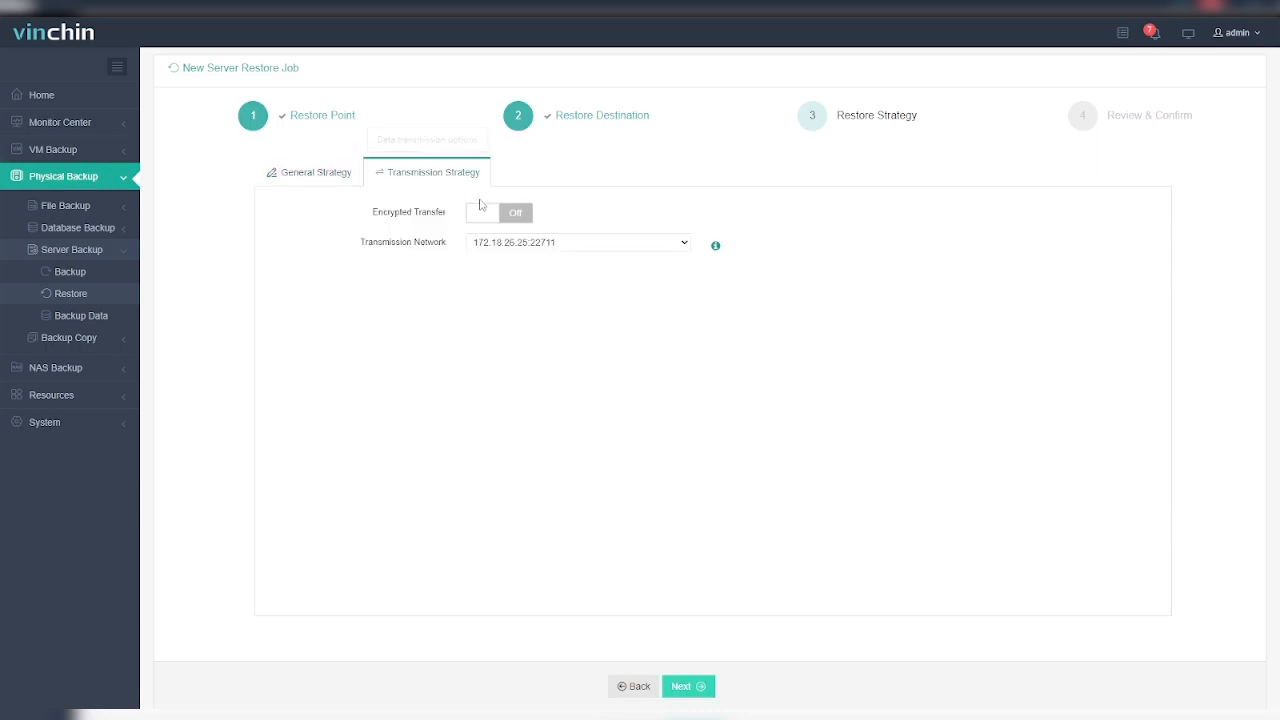
pyautogui.click(495, 215)
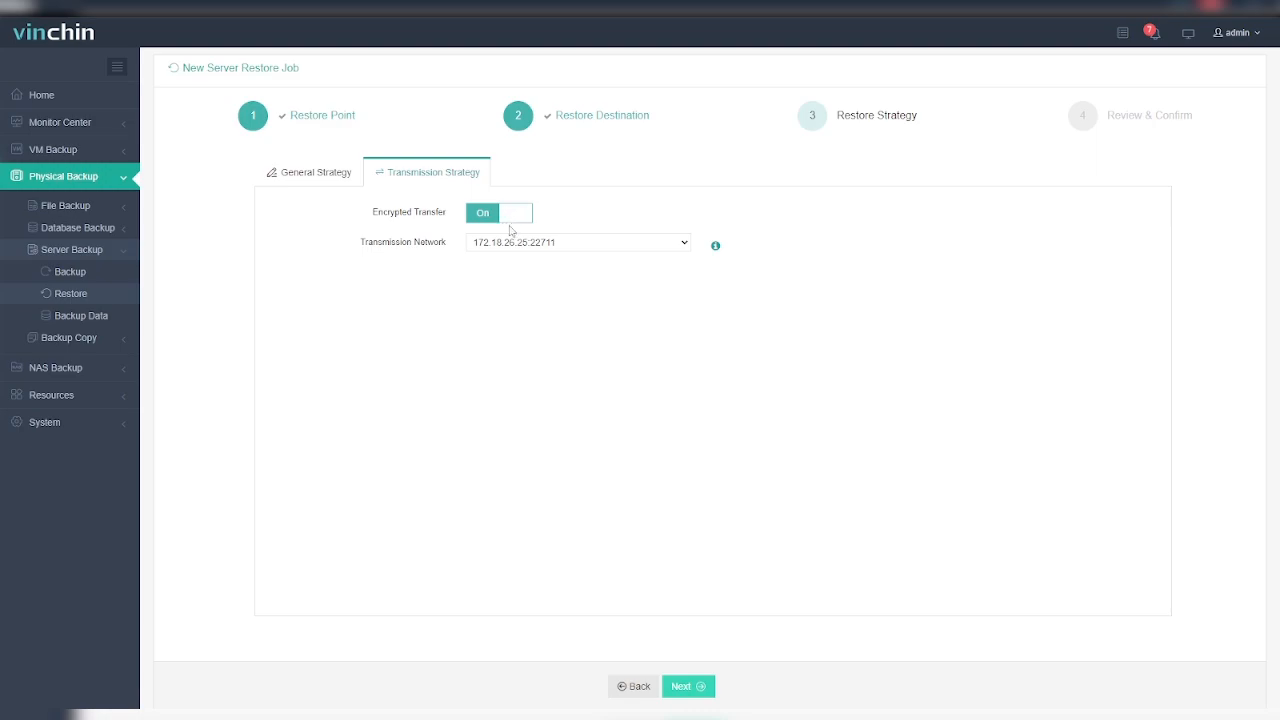
pyautogui.click(519, 244)
pyautogui.click(519, 248)
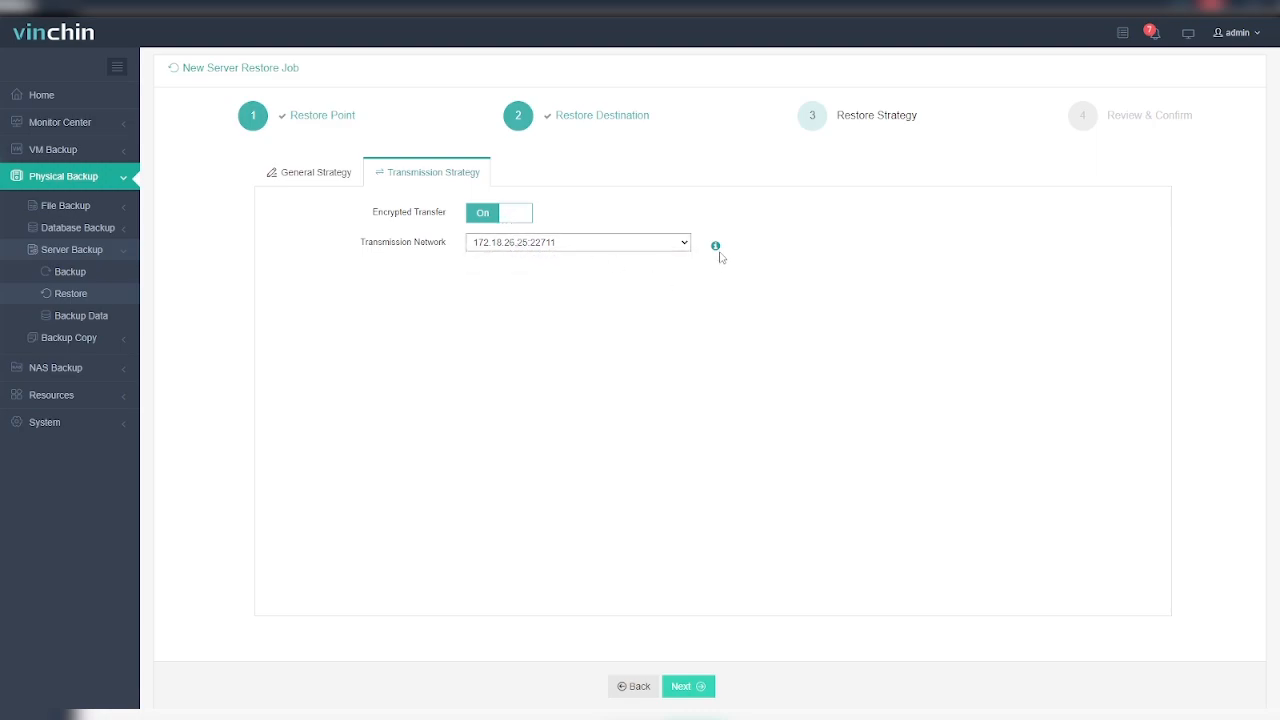
pyautogui.moveTo(717, 252)
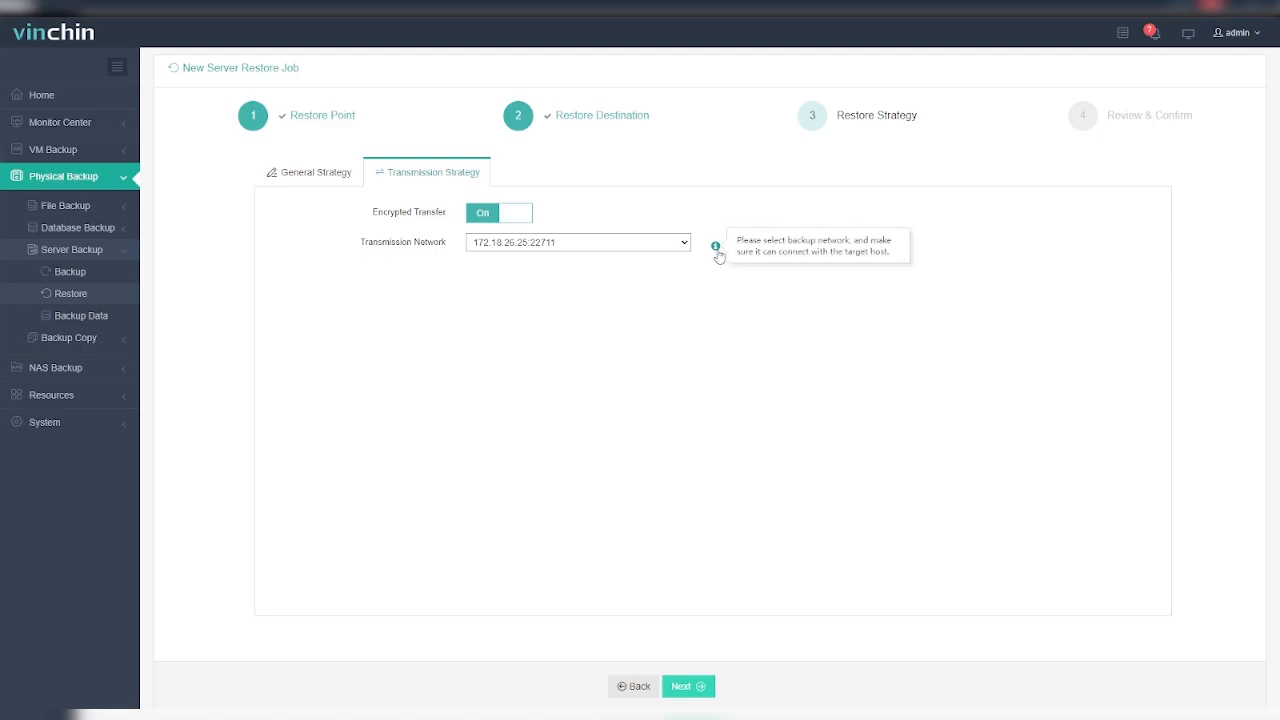
pyautogui.click(697, 688)
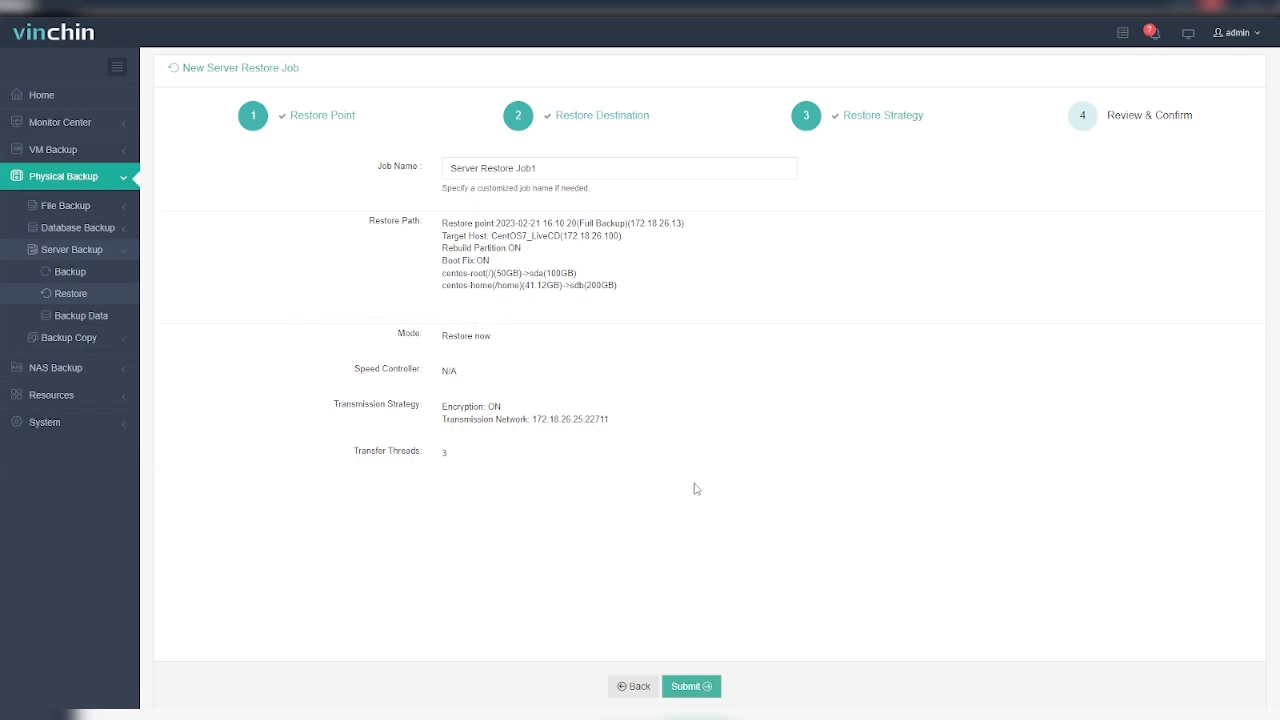
# Submit Server Restore Job1 and open its job details.
pyautogui.click(706, 689)
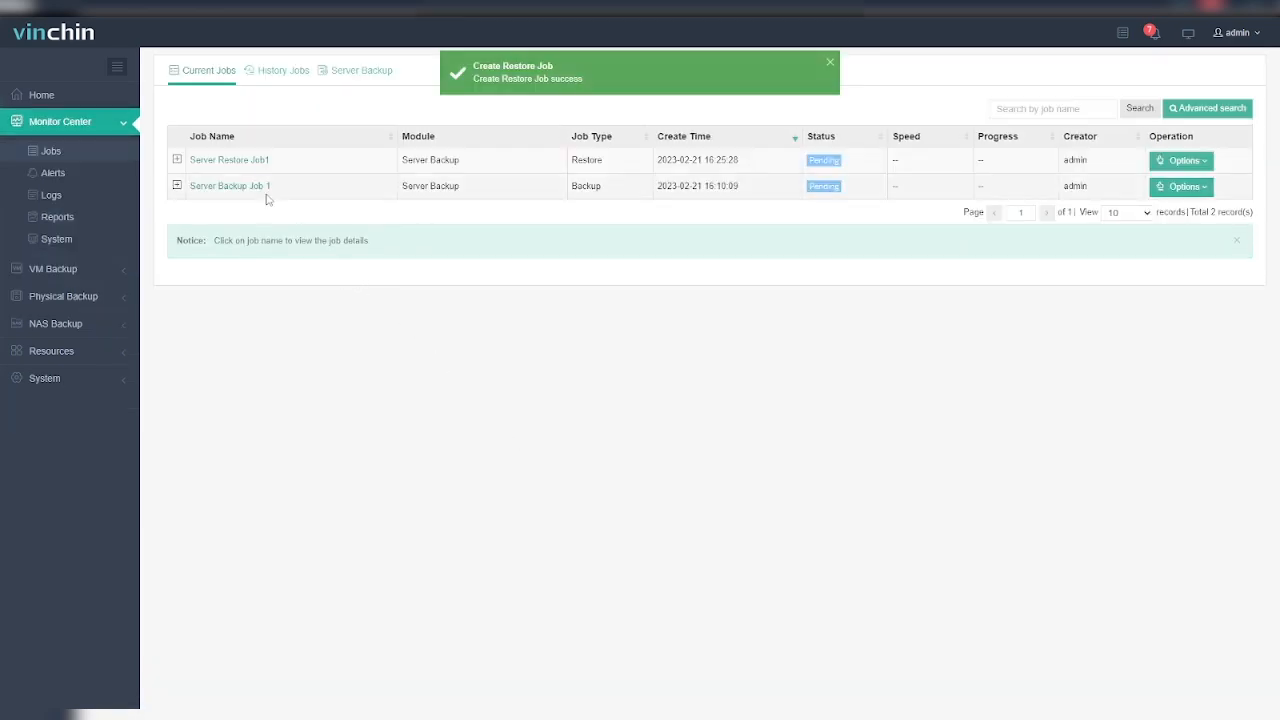
pyautogui.click(177, 160)
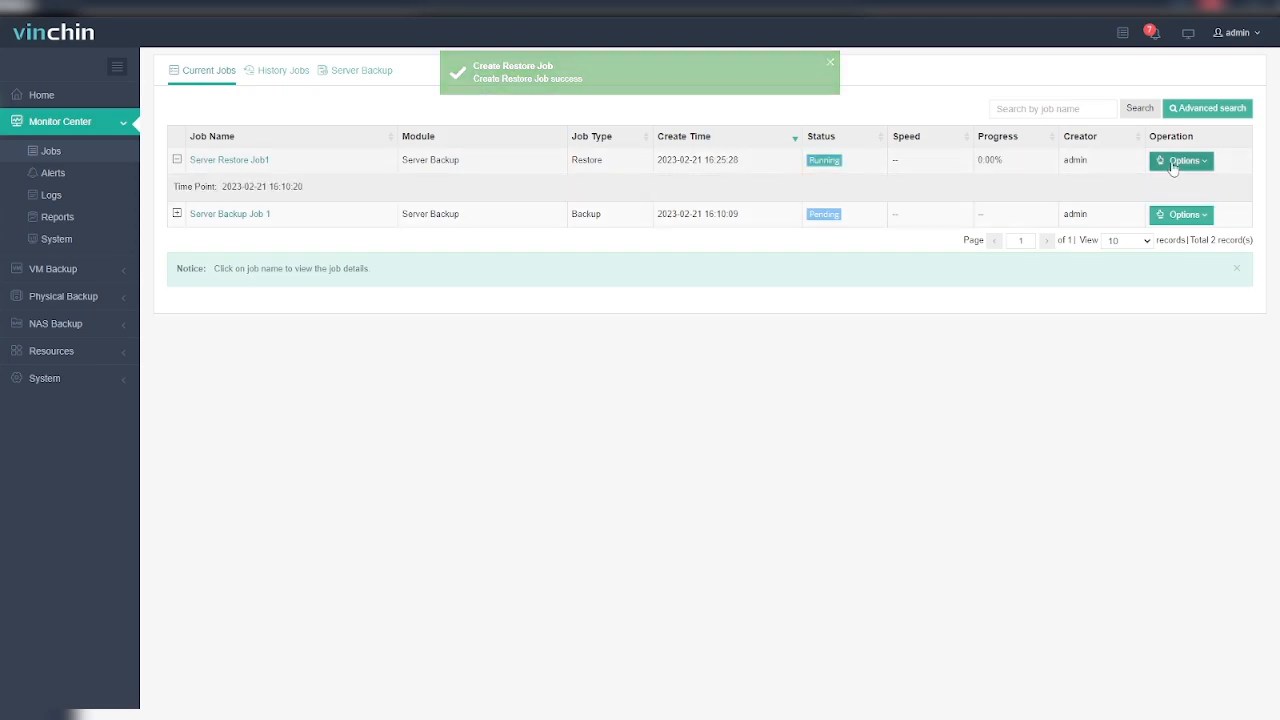
pyautogui.click(222, 164)
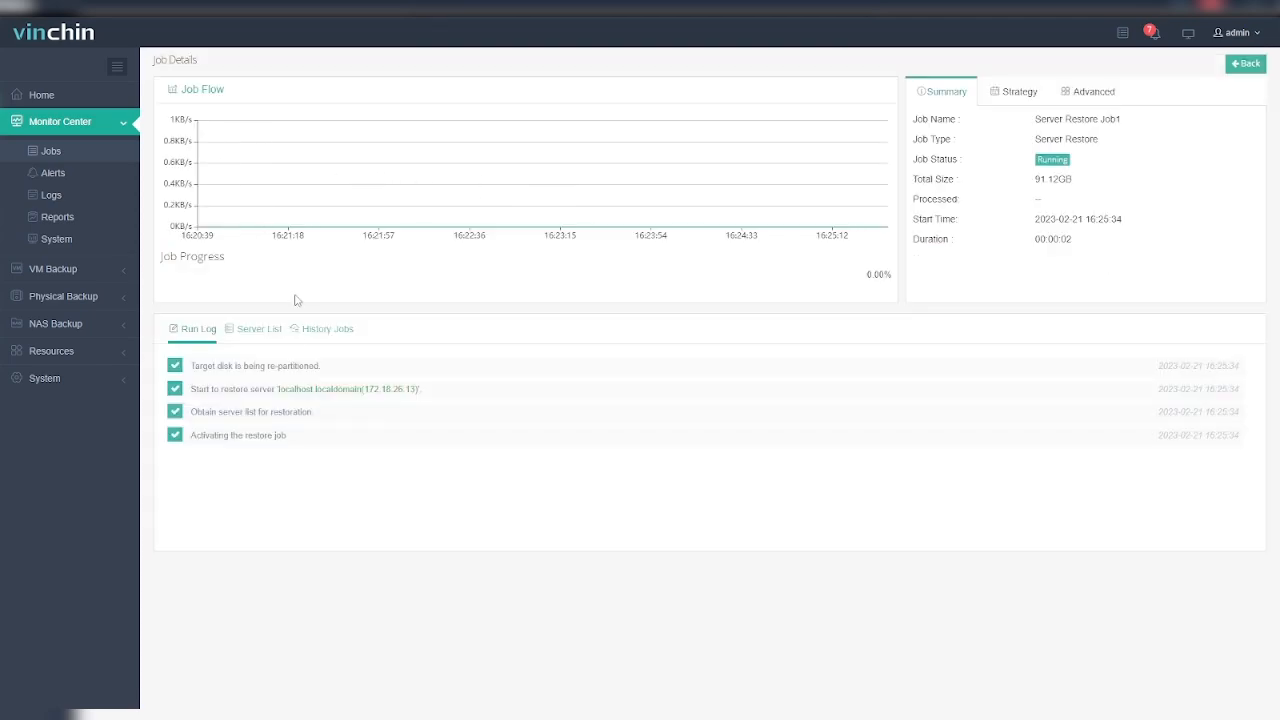